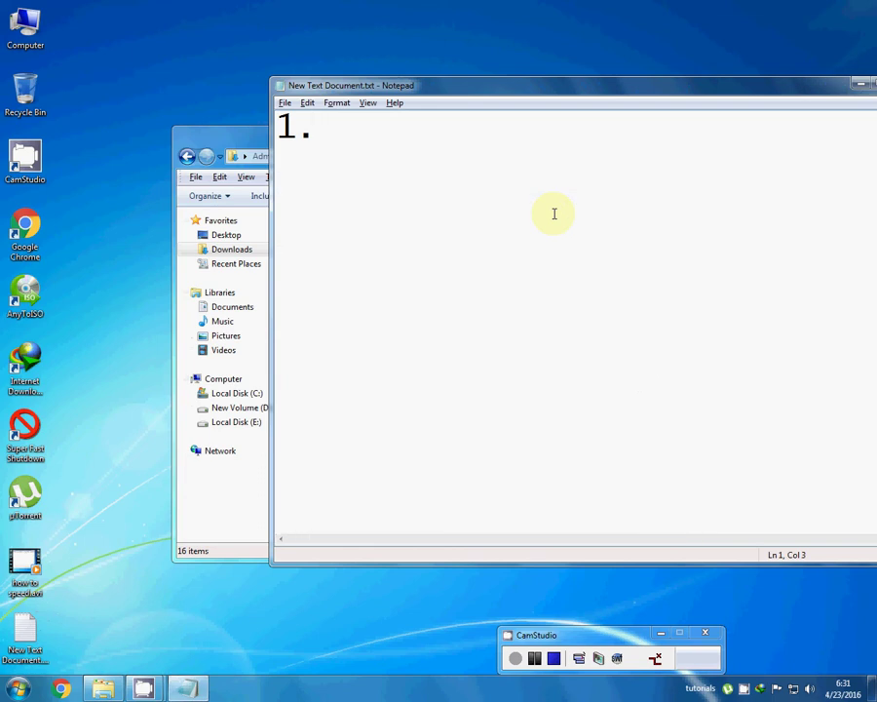
Write "download and extract this folder" as the first numbered instruction in the text document.
type("downloa")
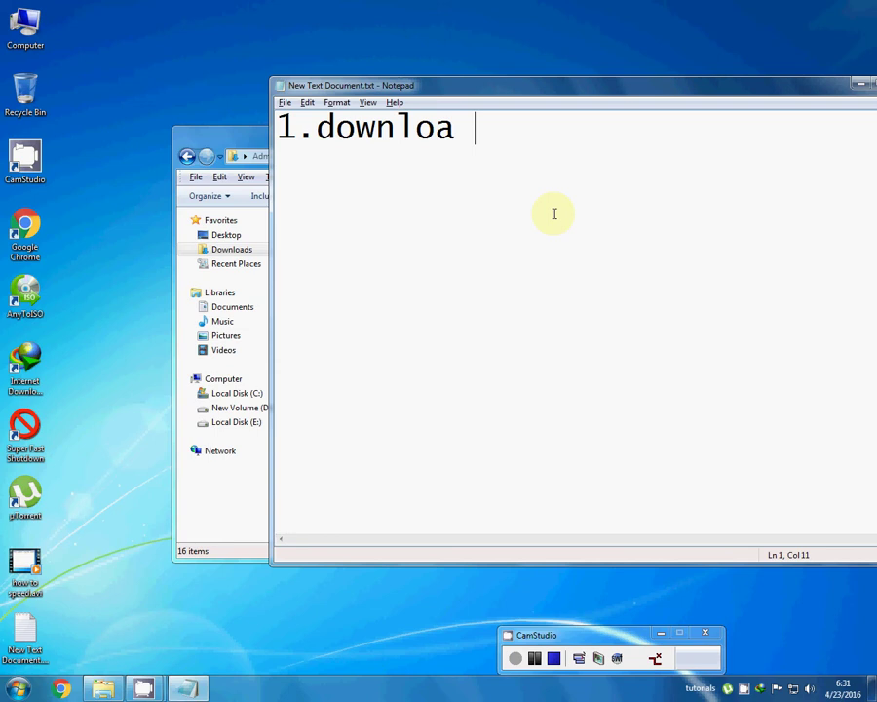
type("d and ")
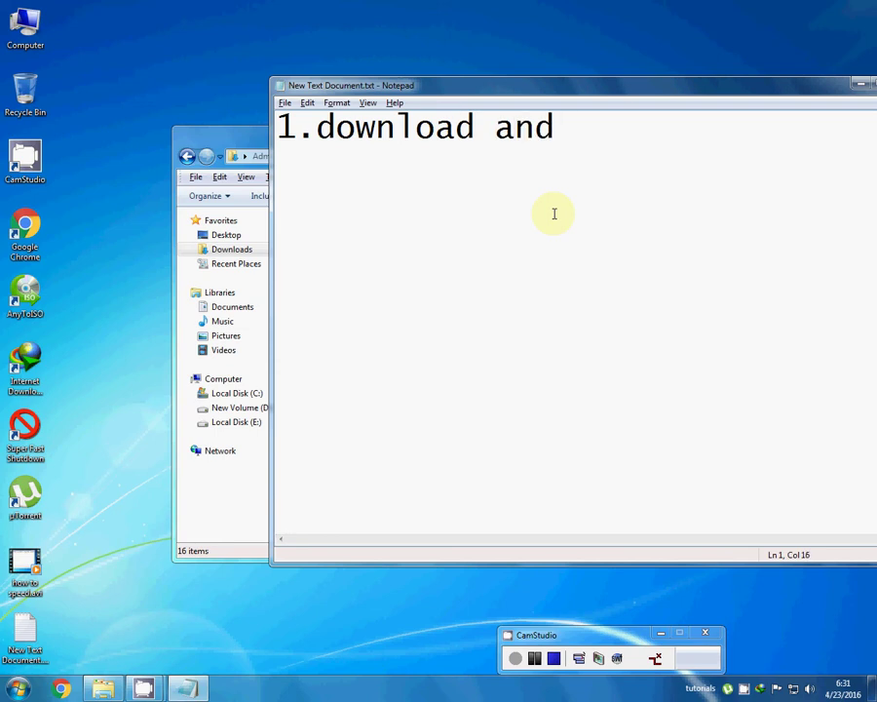
type("extract")
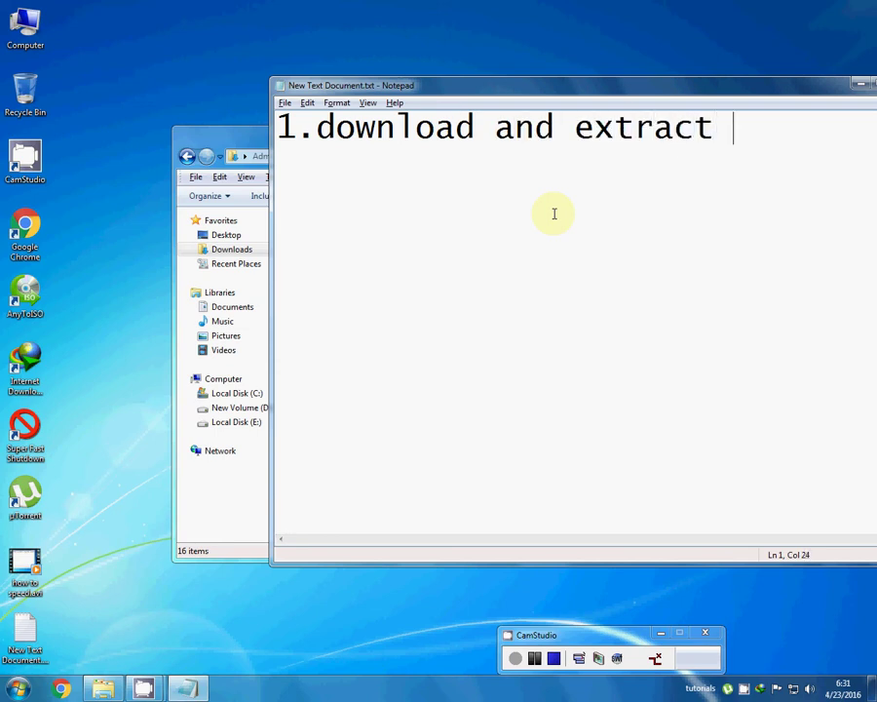
type(" this fo")
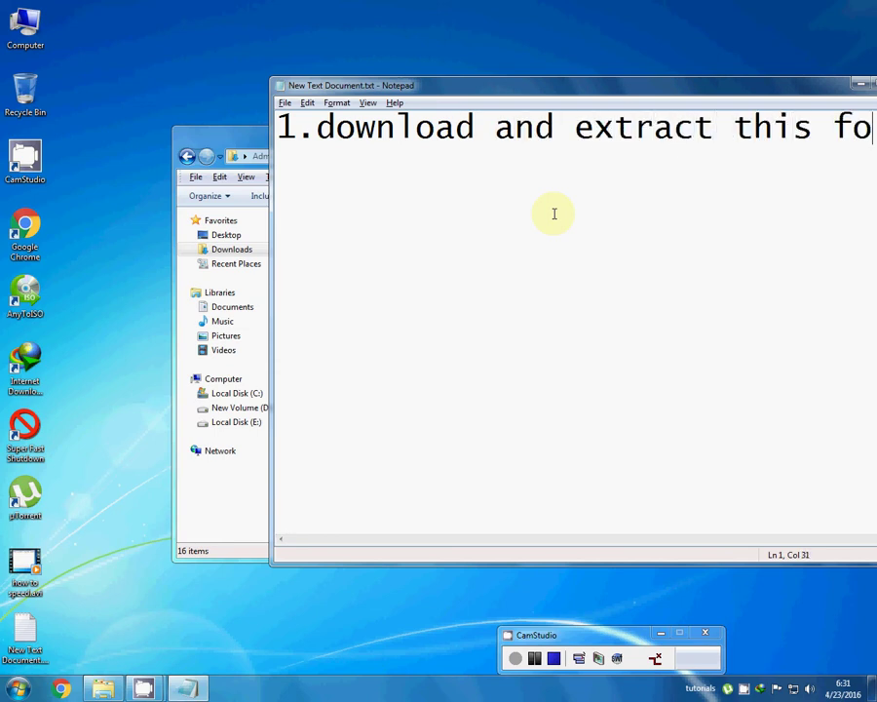
type("lder")
Copy IDM 6.25 Final.rar from the softwares folder on drive D to the desktop and close the folder window.
left_click(229, 145)
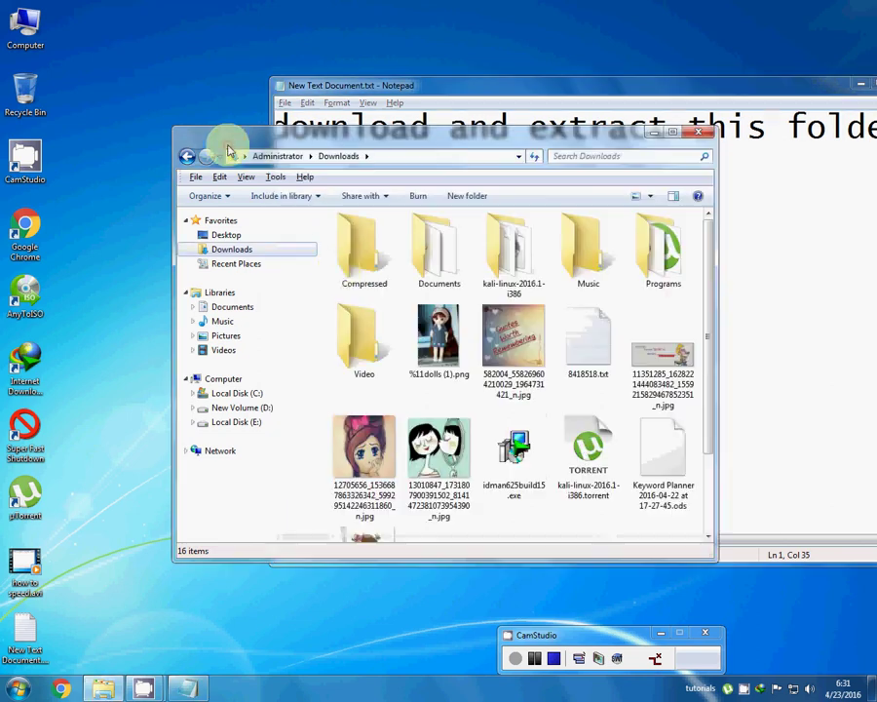
left_click(251, 395)
left_click(256, 409)
double_click(363, 251)
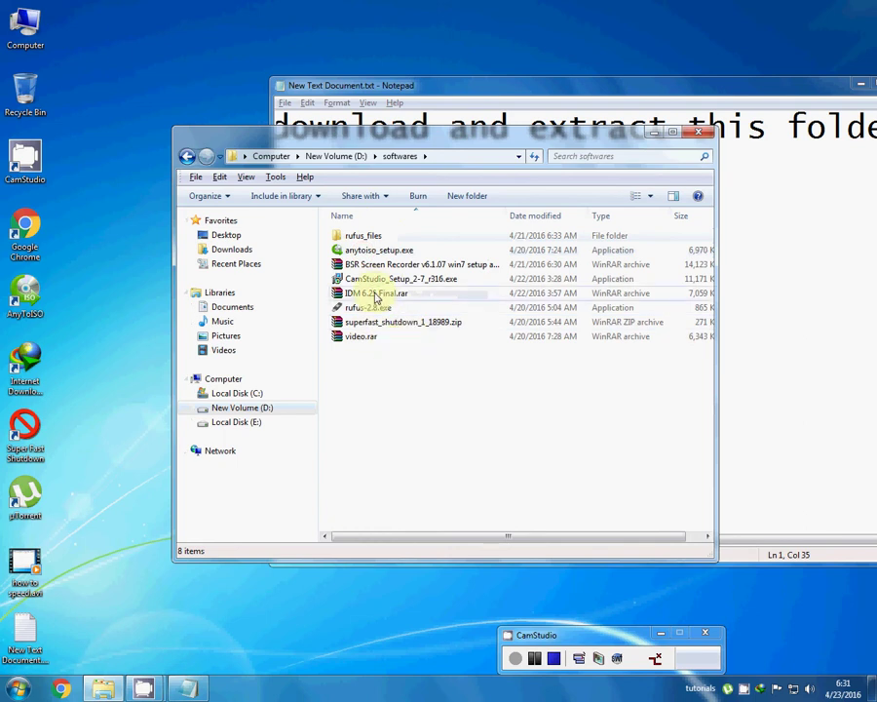
right_click(377, 297)
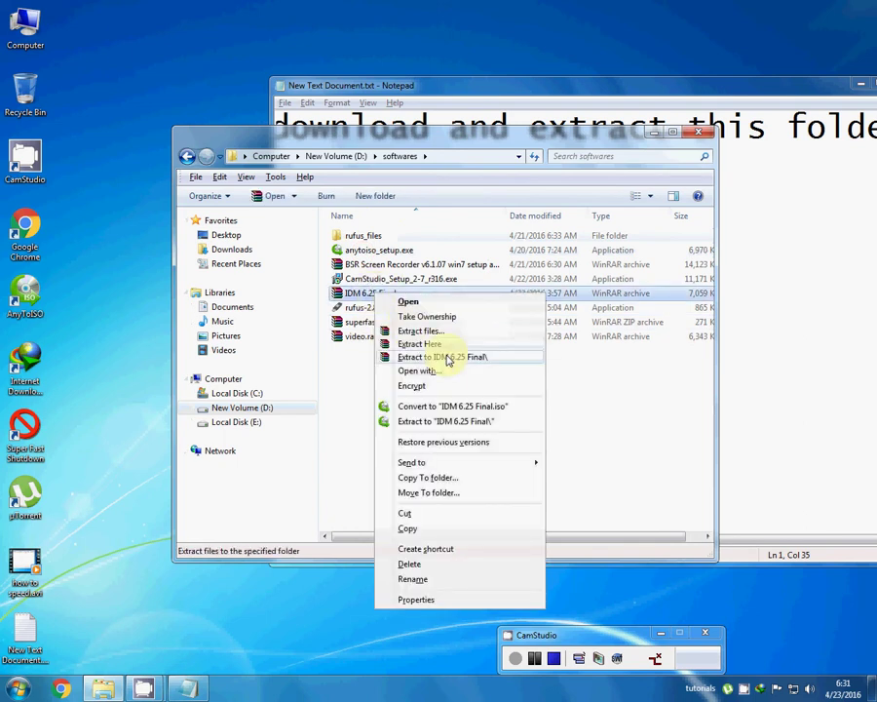
left_click(446, 527)
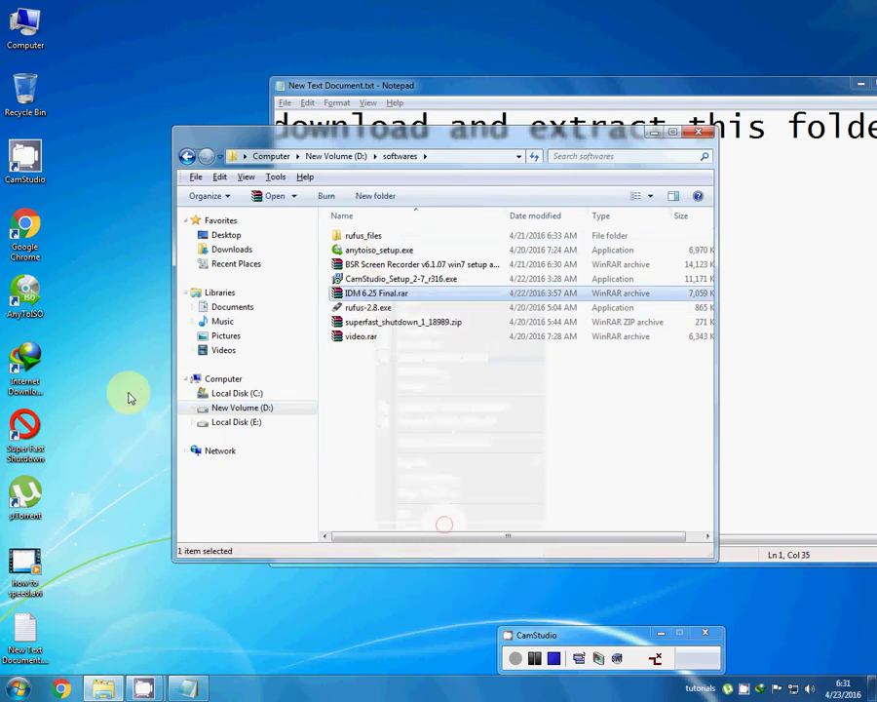
right_click(127, 394)
left_click(161, 451)
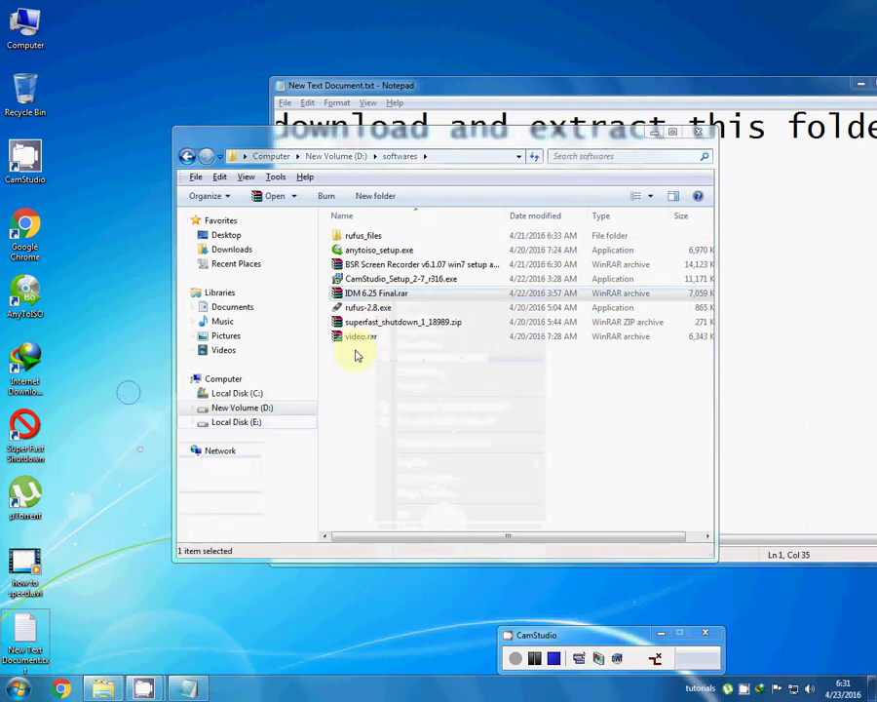
left_click(696, 131)
Extract IDM 6.25 Final.rar on the desktop into an "IDM 6.25 Final" folder with AnyToISO, and exit the extractor.
right_click(123, 366)
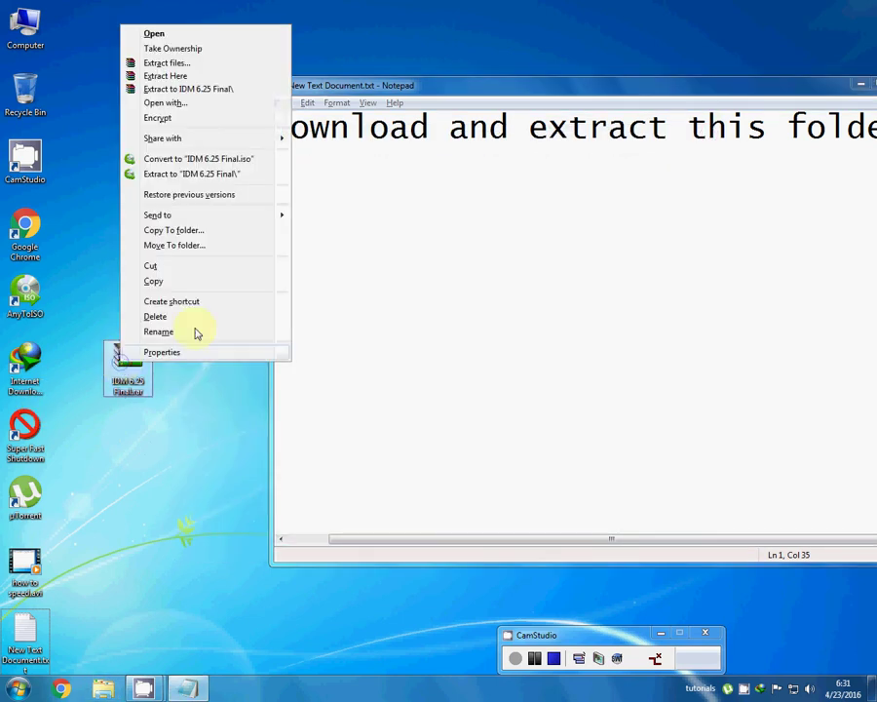
left_click(195, 173)
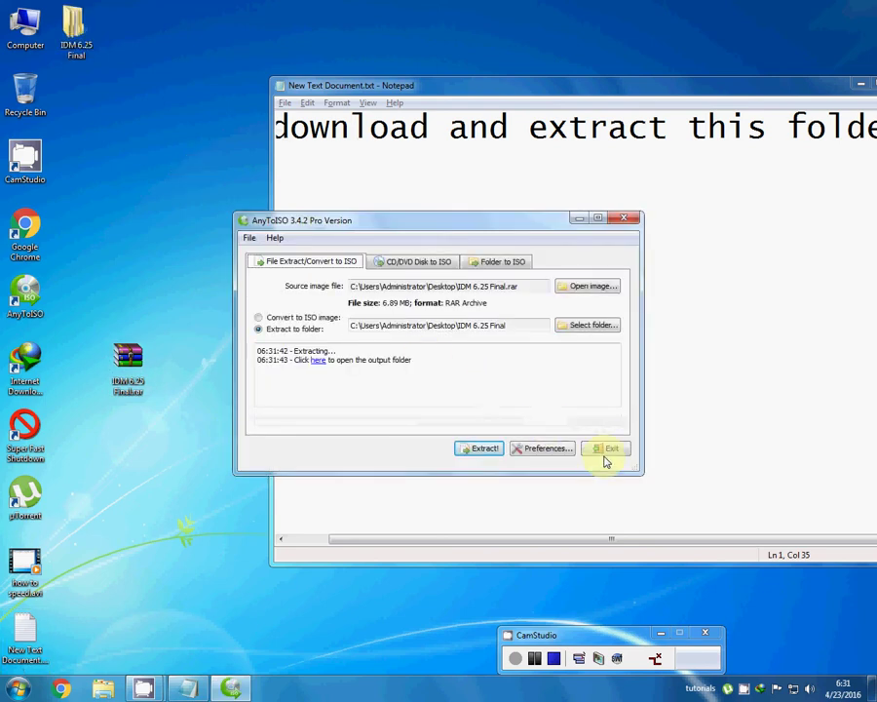
left_click(606, 449)
Switch to the Notepad document, add the line "2.open extracted foler" and start a new line with "3.".
left_click(404, 249)
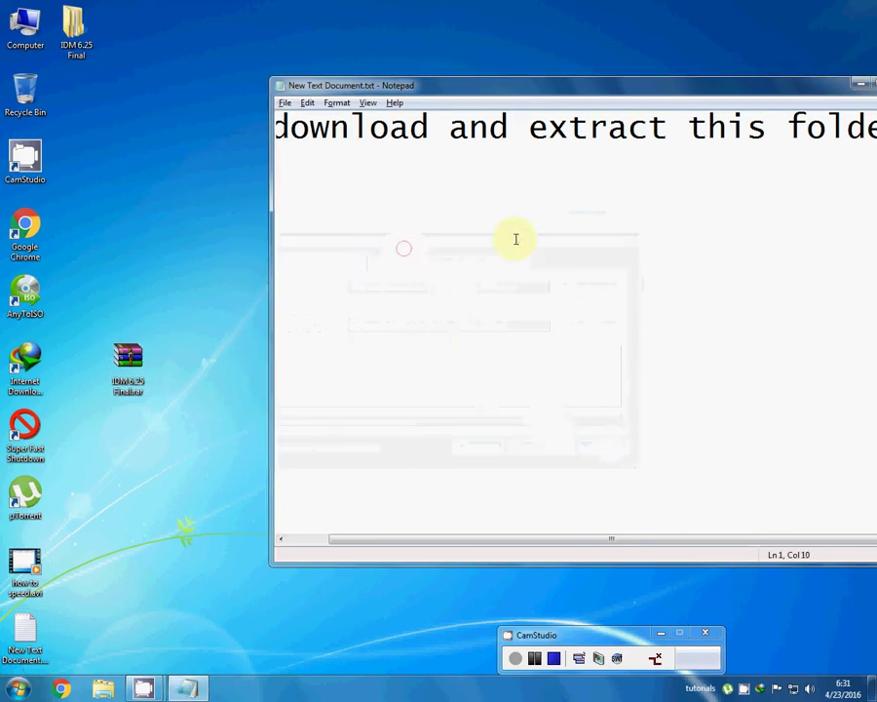
left_click(588, 160)
key("Right")
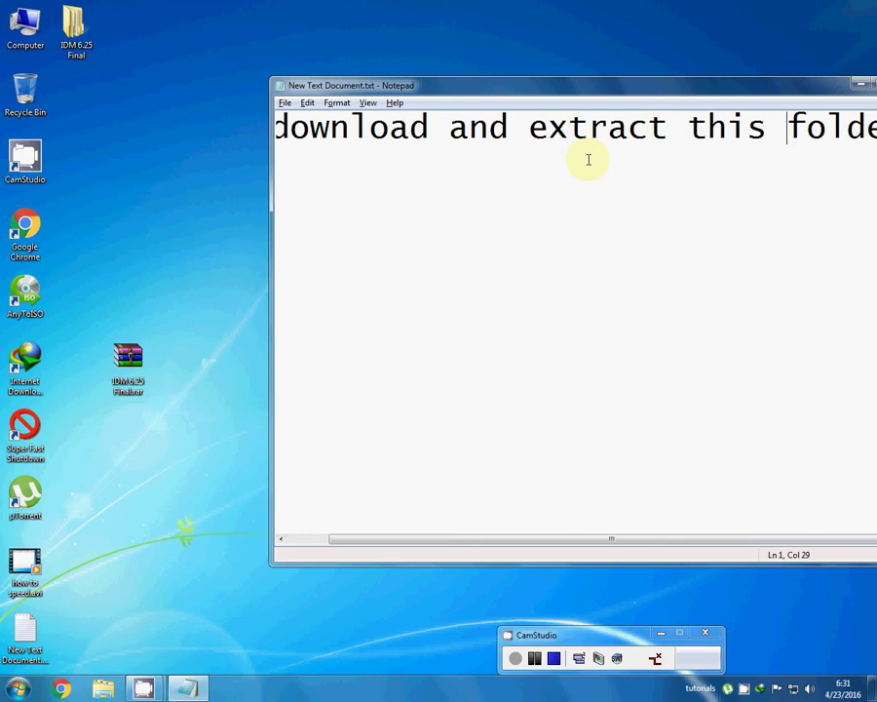
key("Return")
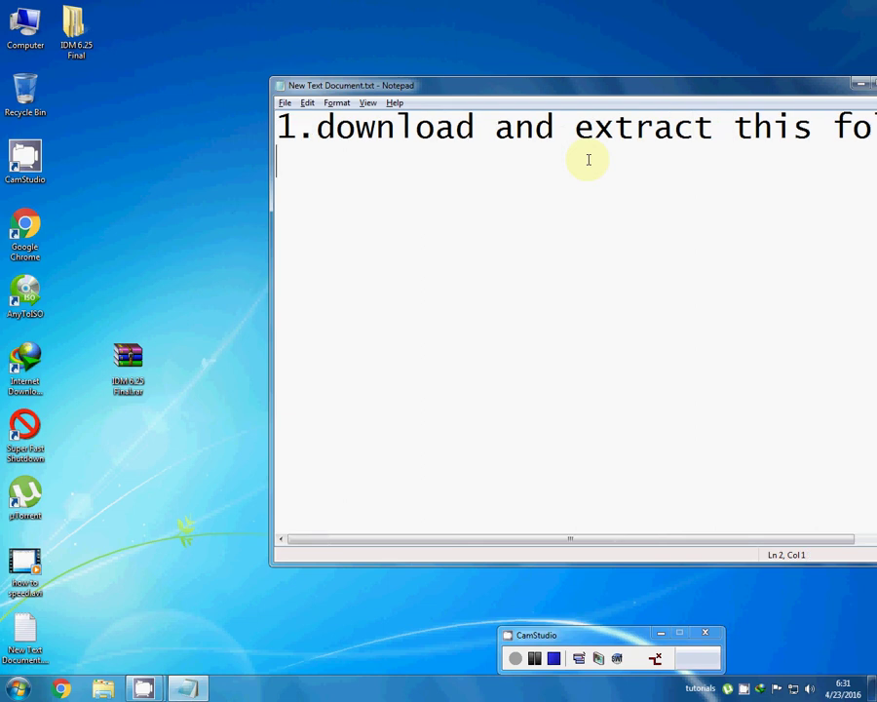
type("2.open")
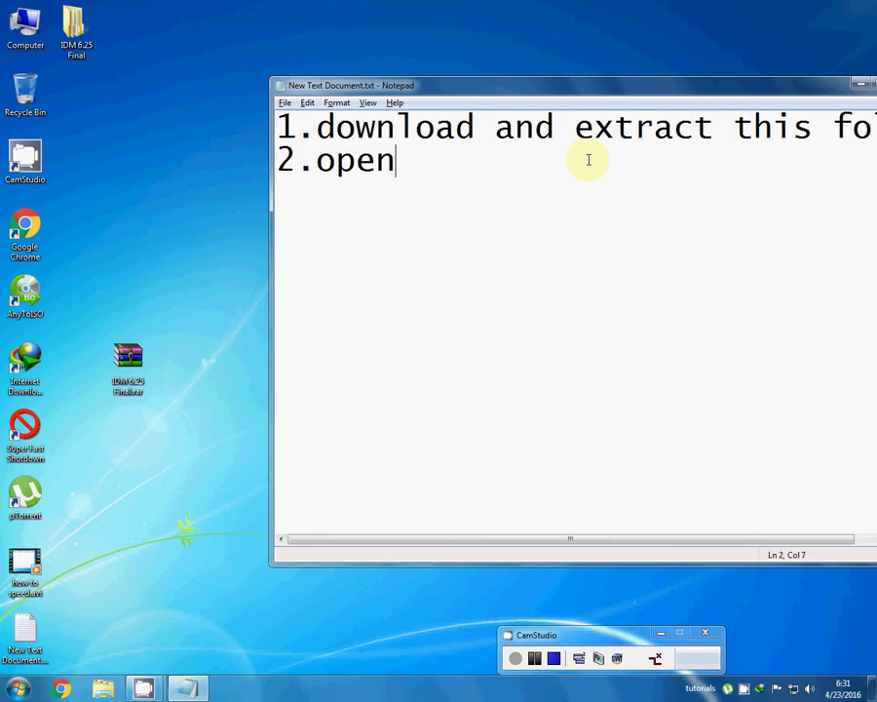
type(" ex")
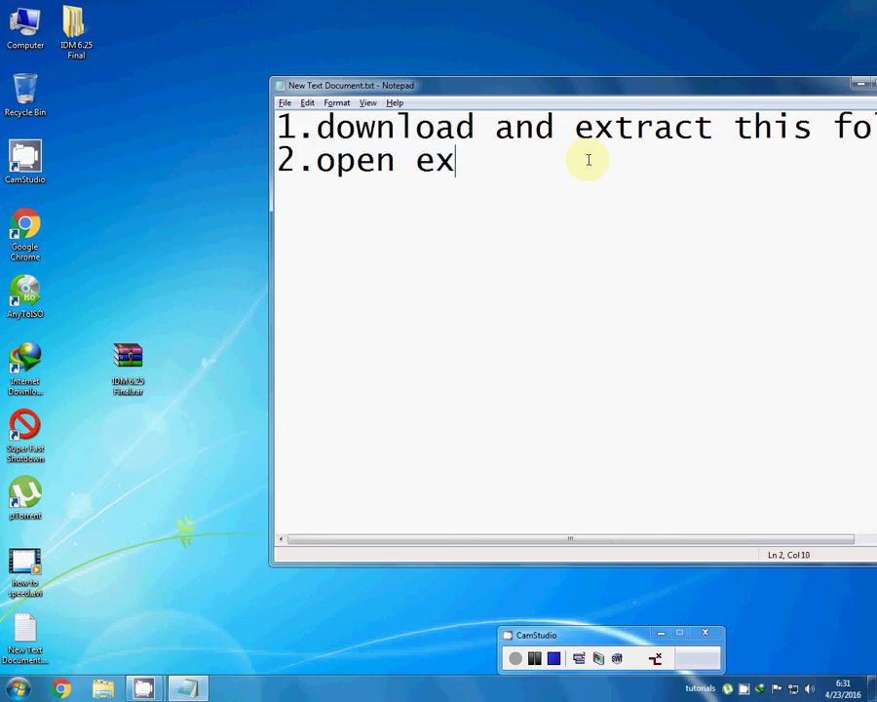
type("tracted")
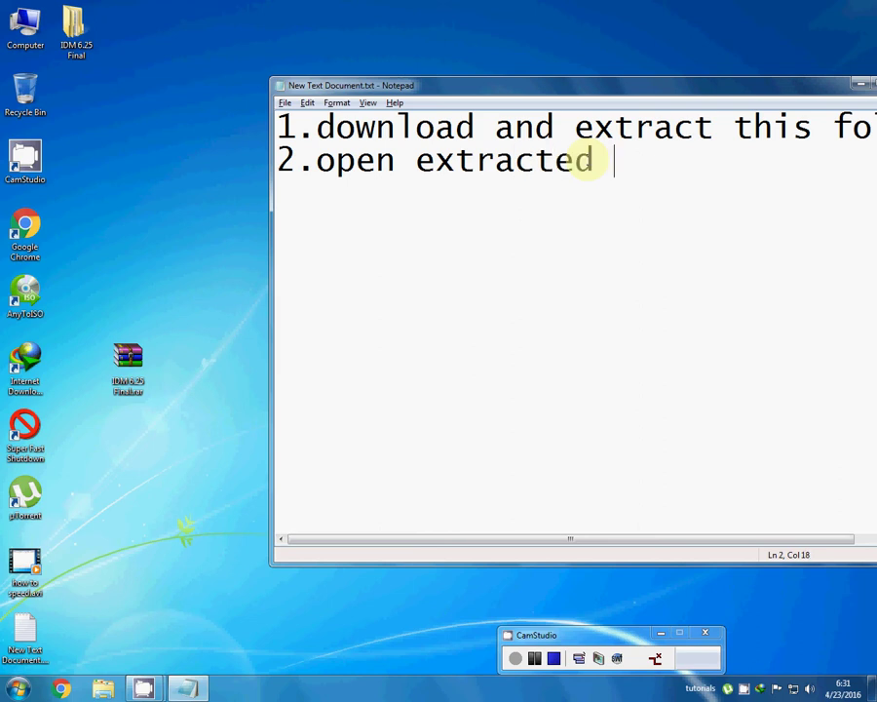
type(" foler")
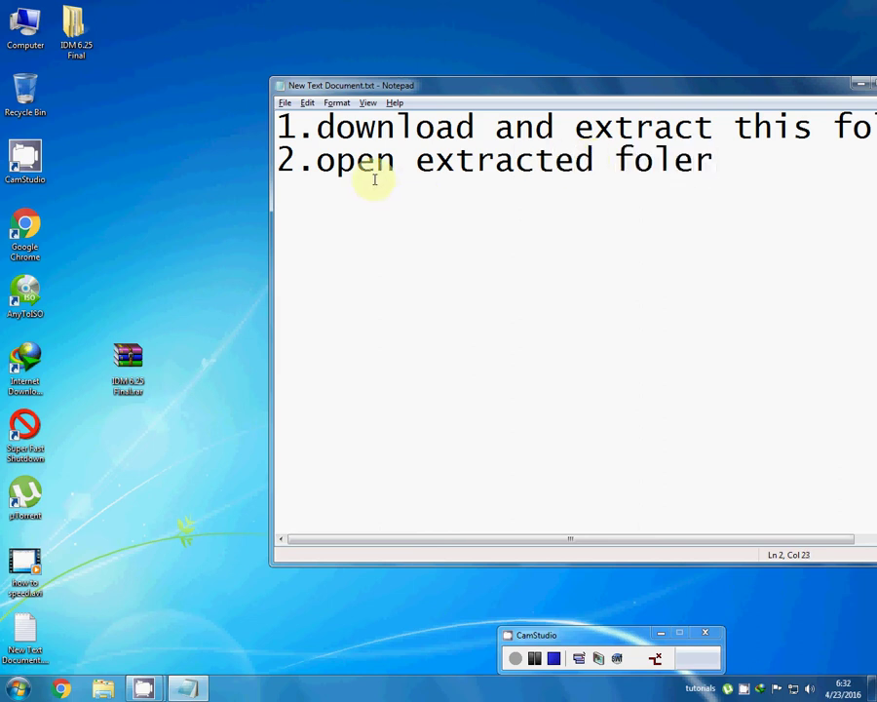
key("Return")
type("3.")
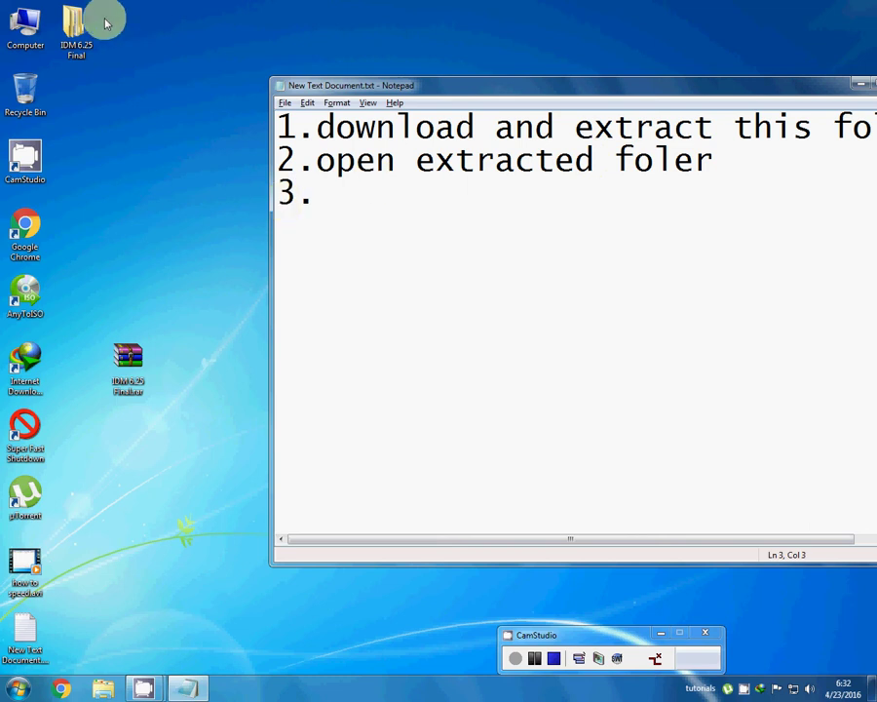
Open the extracted IDM 6.25 Final folder on the desktop and the subfolder of the same name inside it.
double_click(83, 29)
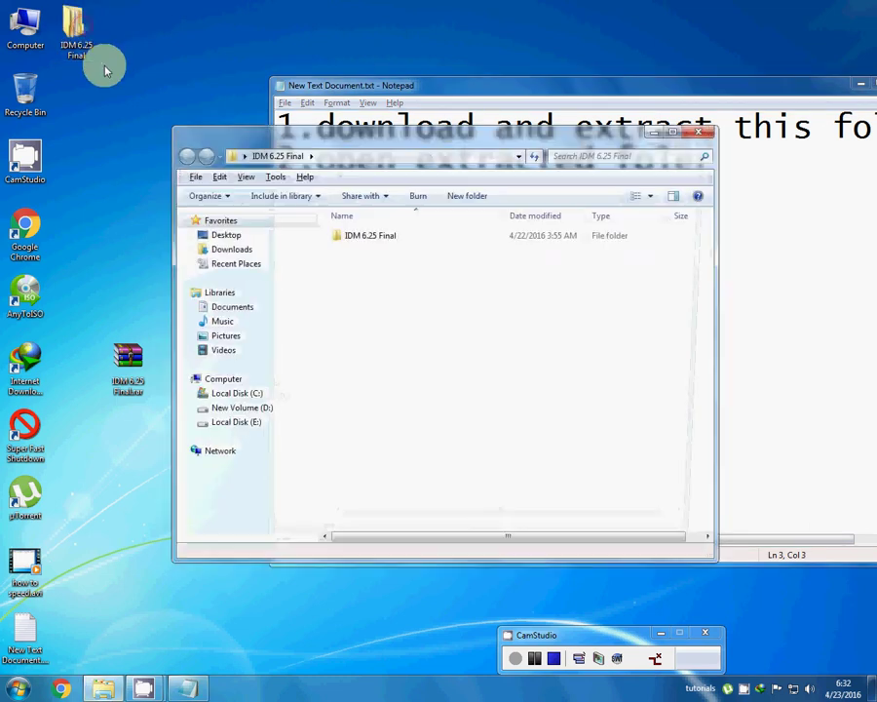
double_click(361, 235)
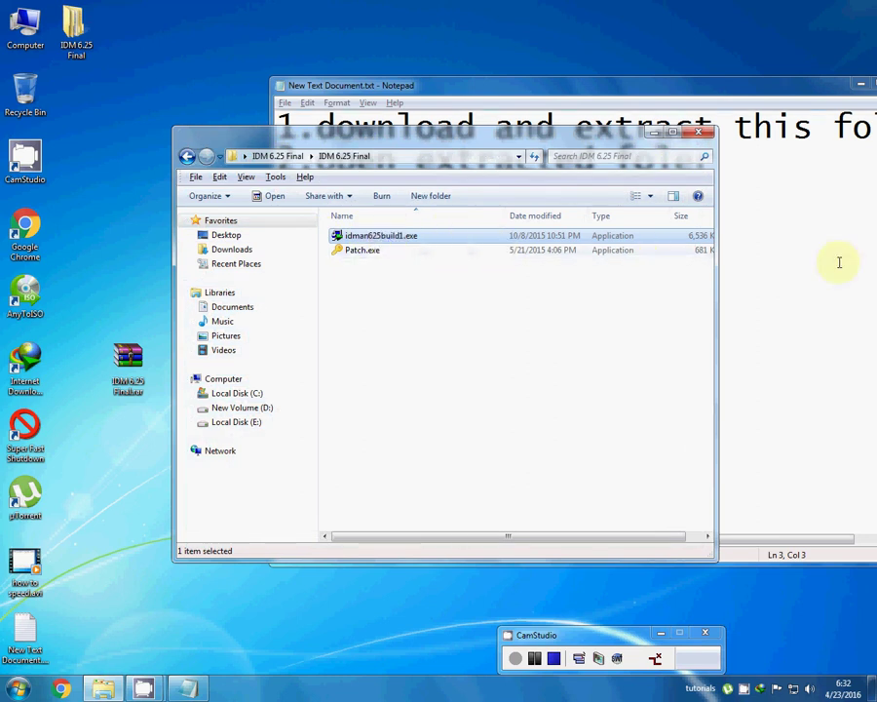
Switch back to the Notepad document and write "click on setup and install" as instruction 3.
key("alt+Tab")
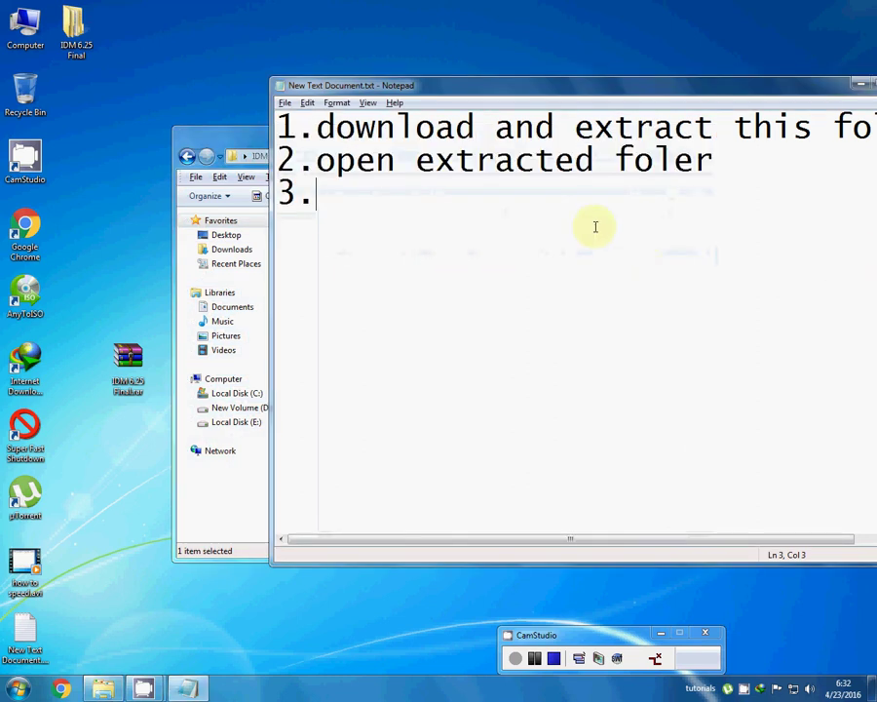
type("click")
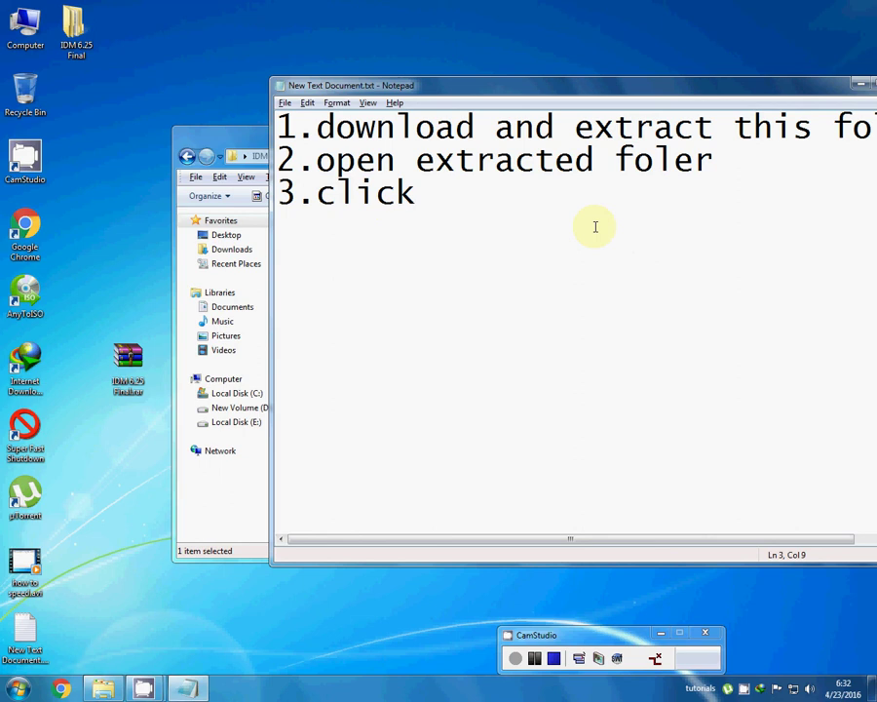
type(" on setup and")
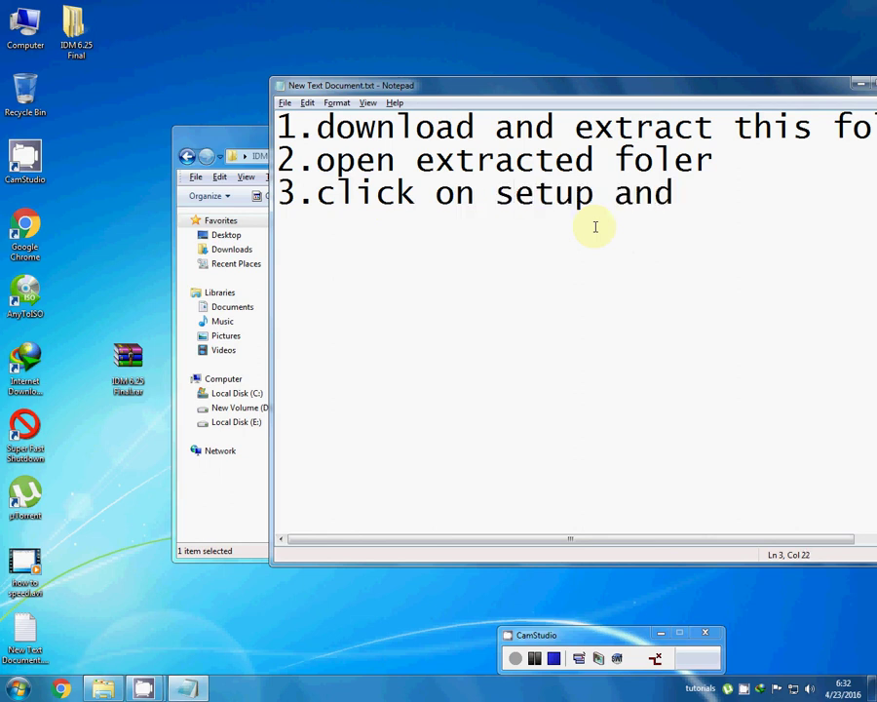
type(" install")
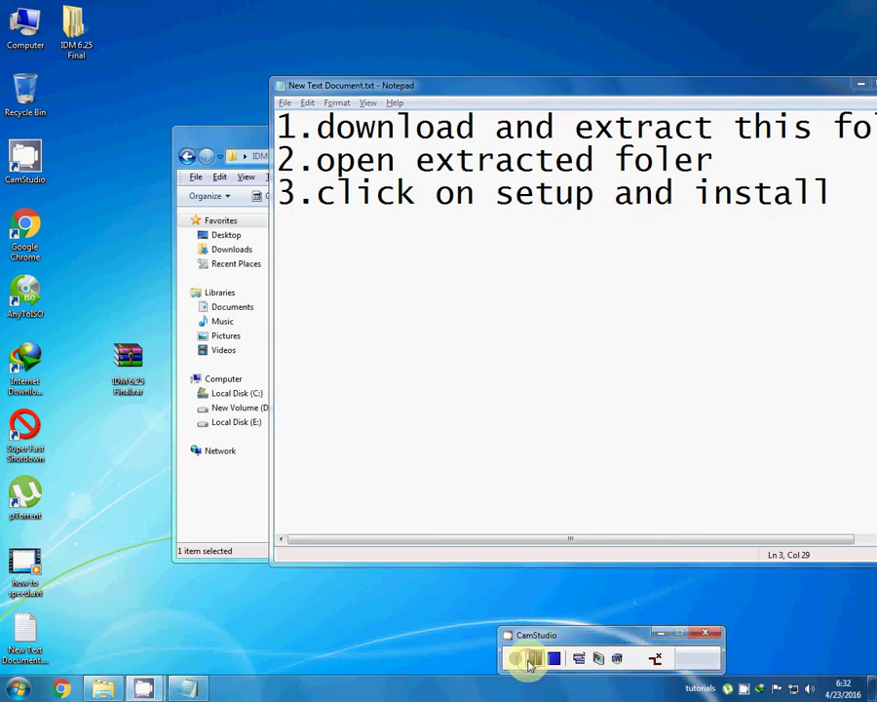
Run idman625build1.exe from the extracted folder and install Internet Download Manager with the default destination and desktop icon.
key("alt+Tab")
left_click(370, 238)
double_click(371, 238)
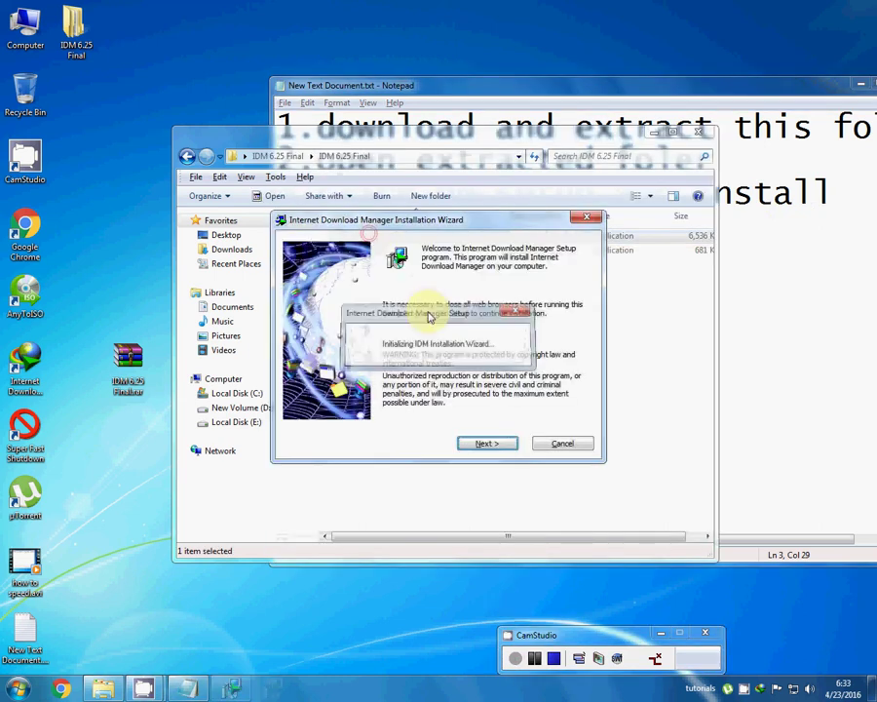
left_click(495, 443)
left_click(492, 443)
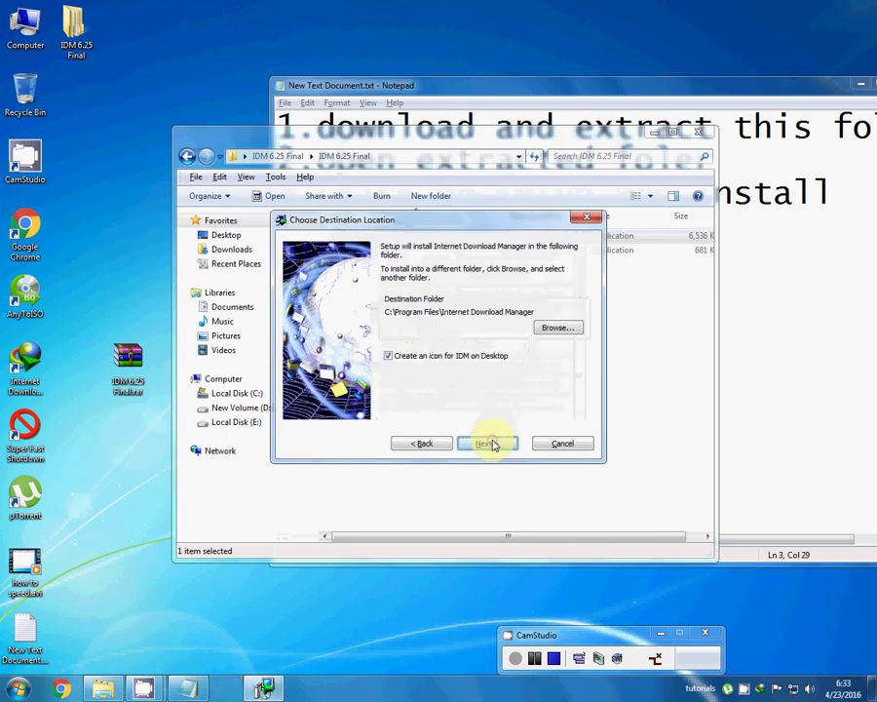
left_click(492, 444)
left_click(492, 443)
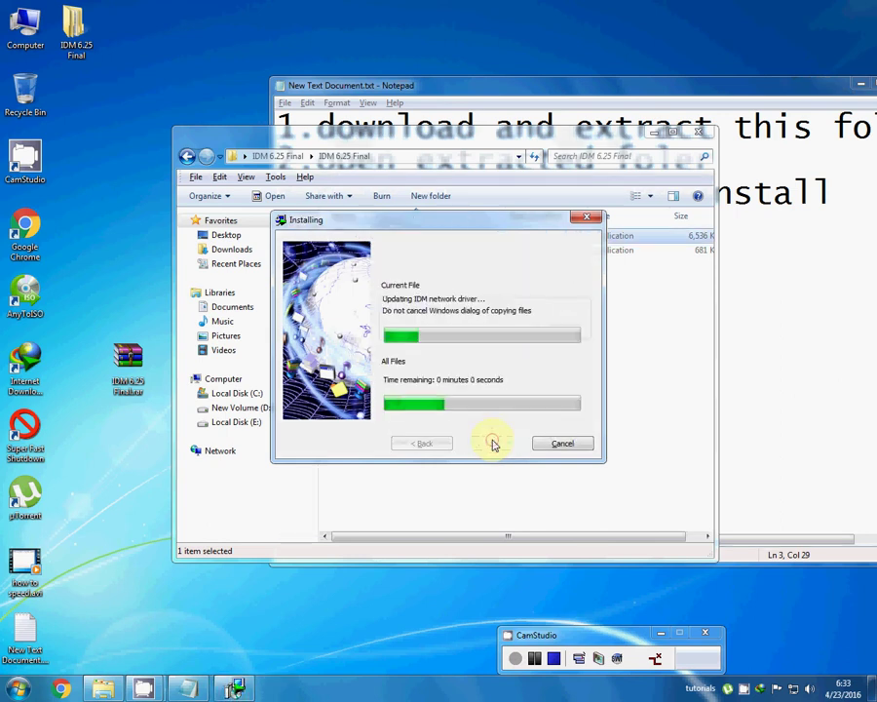
left_click(492, 443)
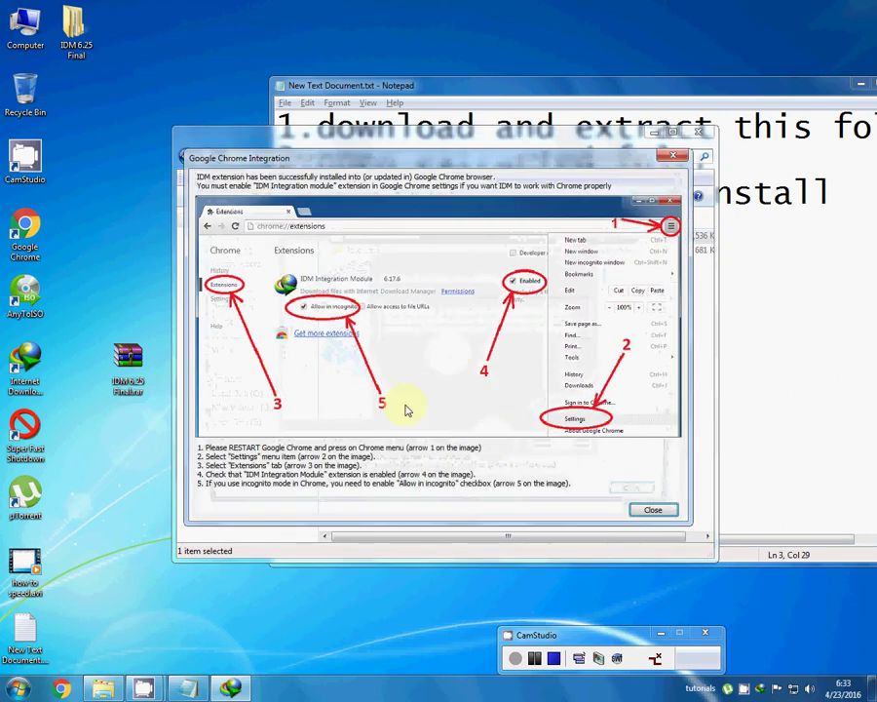
Close the Google Chrome Integration window, dismiss the serial number warning and cancel the registration form.
left_click(635, 504)
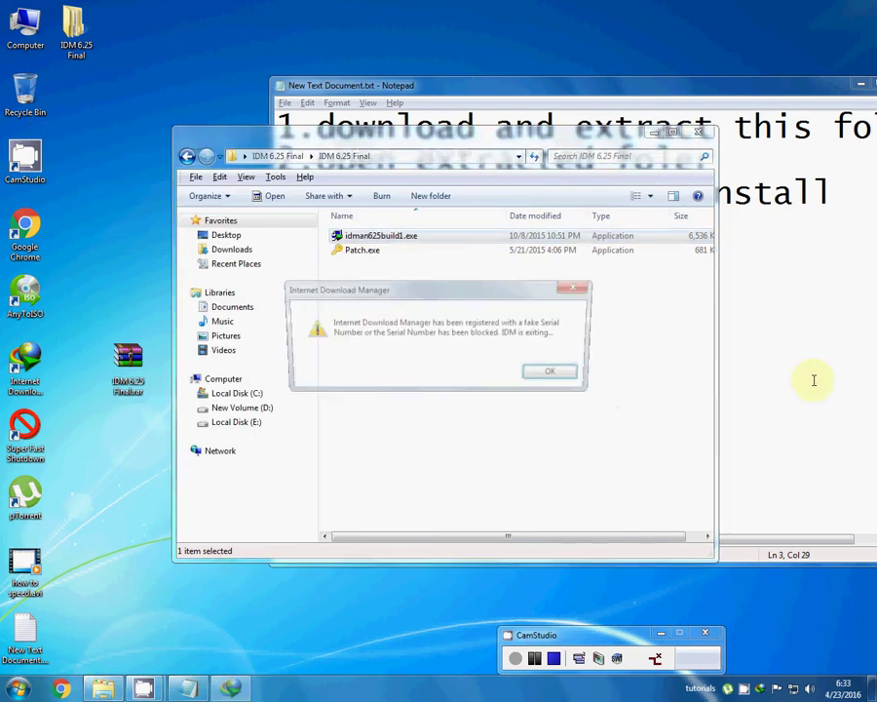
left_click(563, 379)
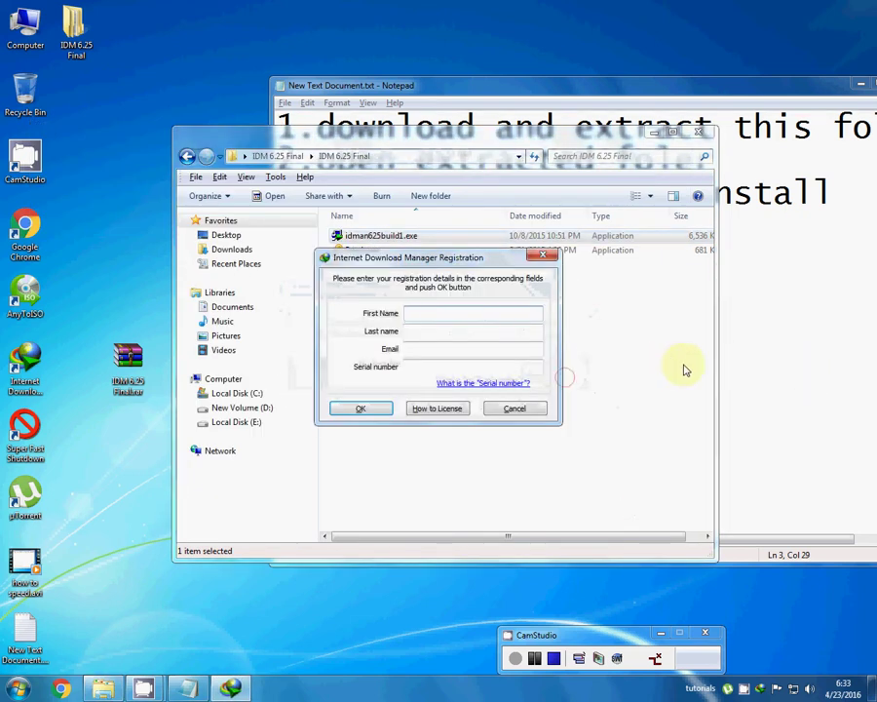
left_click(536, 401)
Switch back to the Notepad document and write "now exit the idm icon from system tray" as instruction 4.
left_click(824, 325)
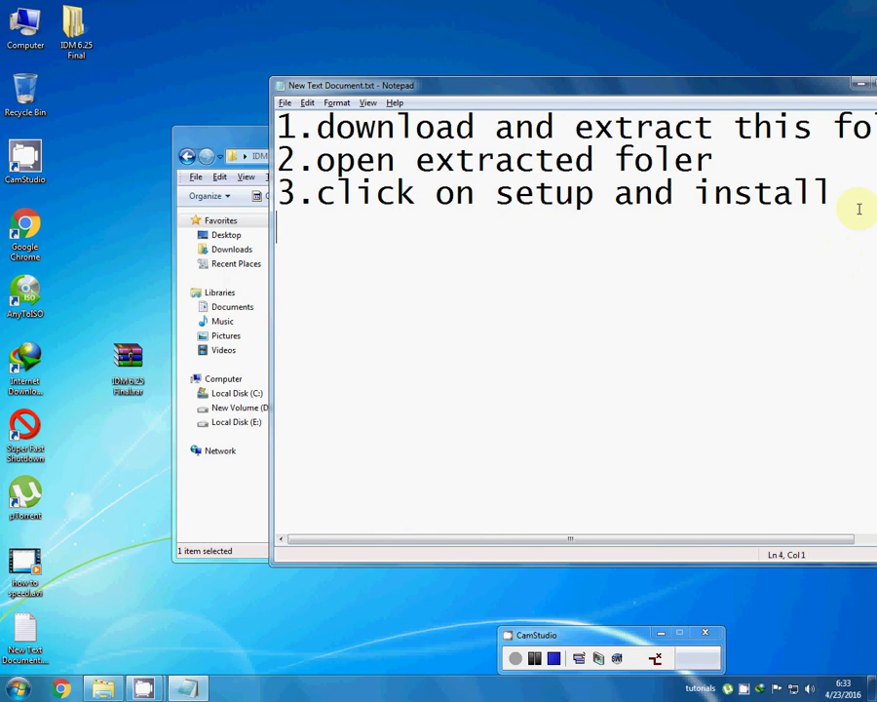
type("n")
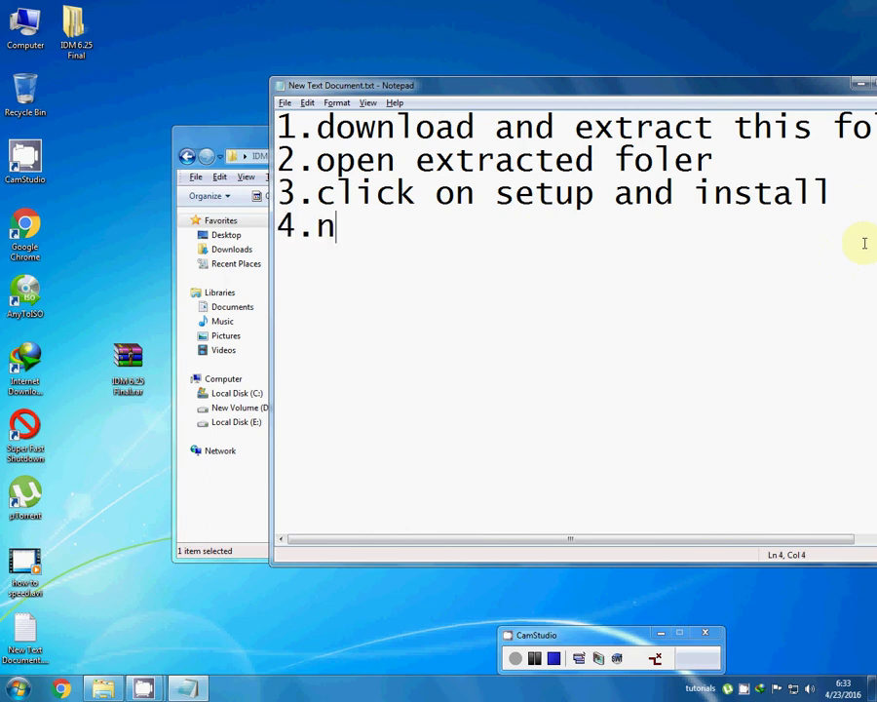
type("ow ex")
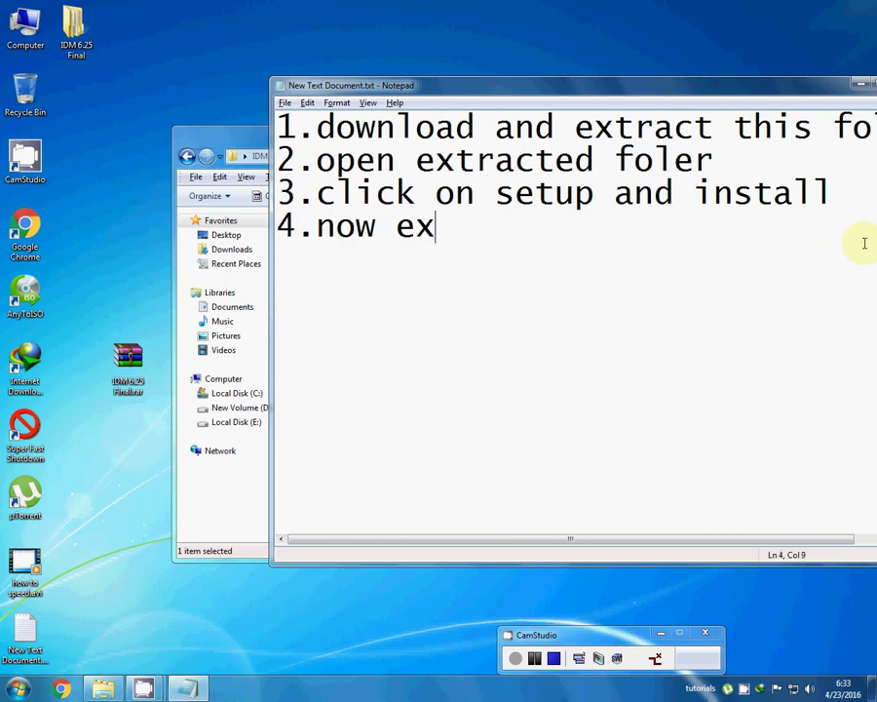
type("it the")
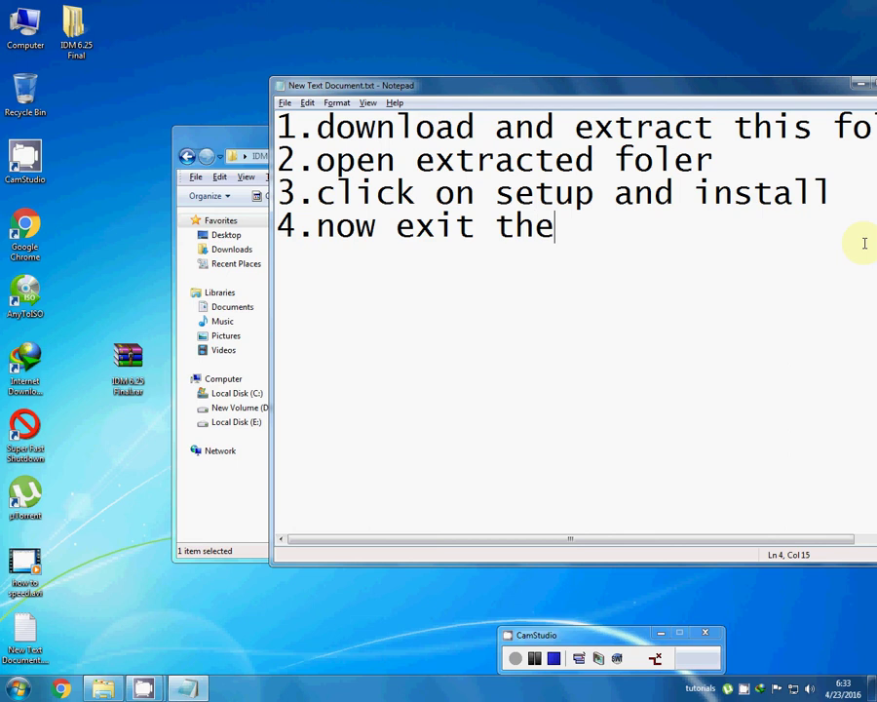
type(" idm ico")
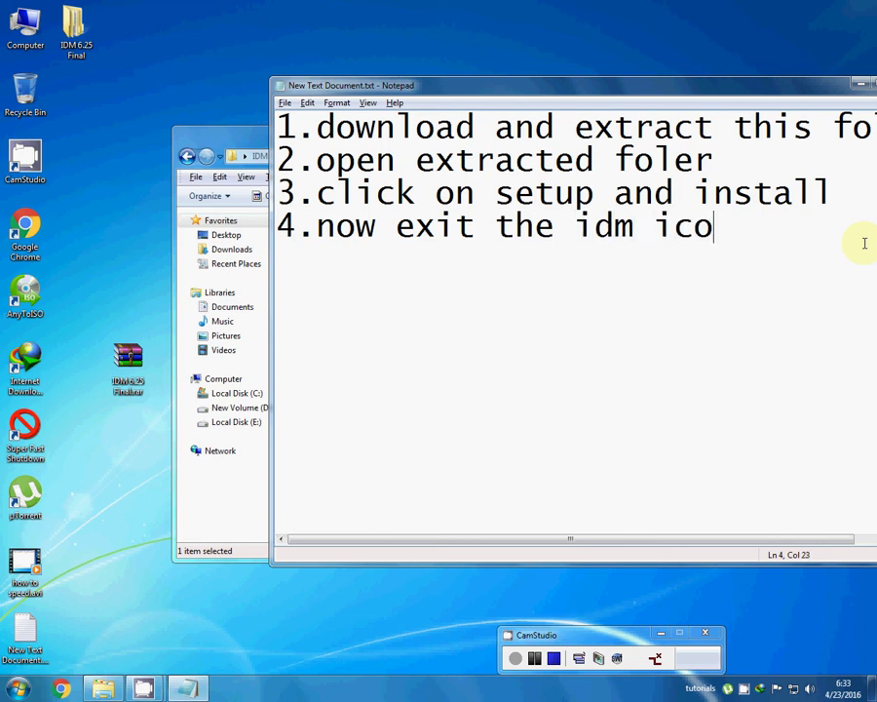
type("n from sys")
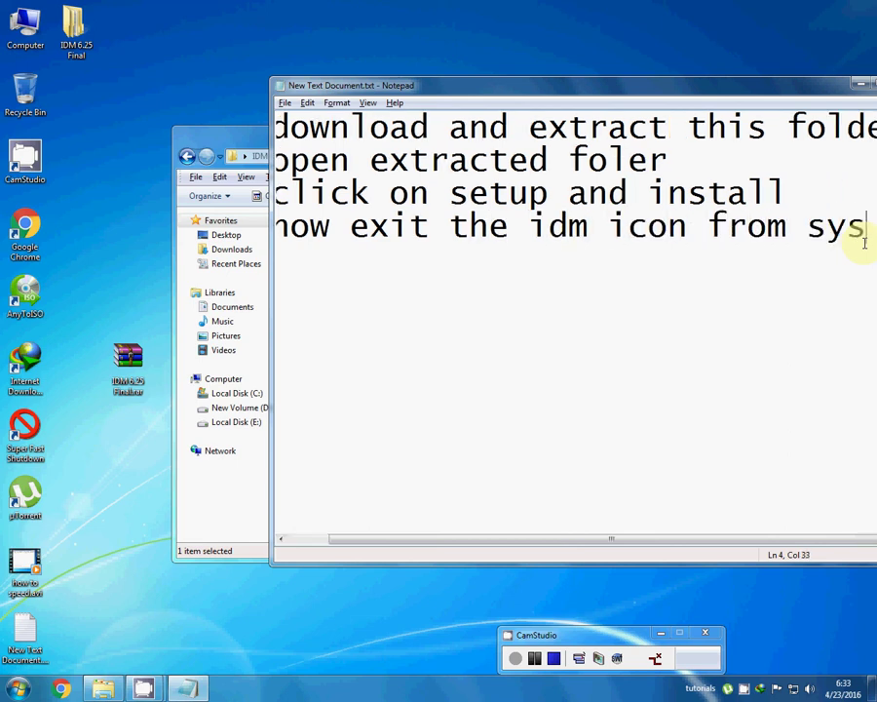
type("tem")
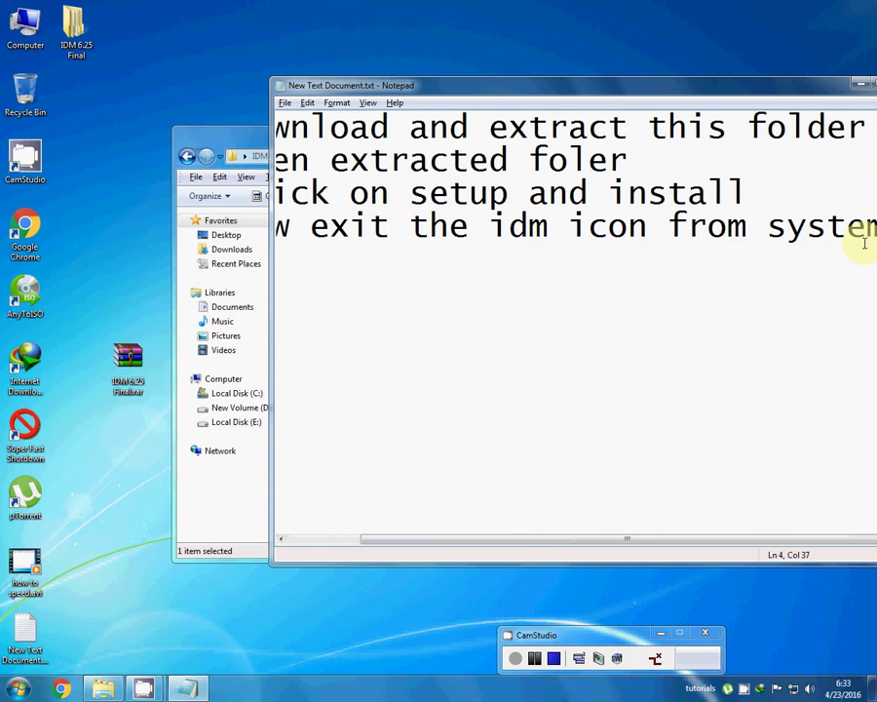
left_click_drag(677, 88, 527, 80)
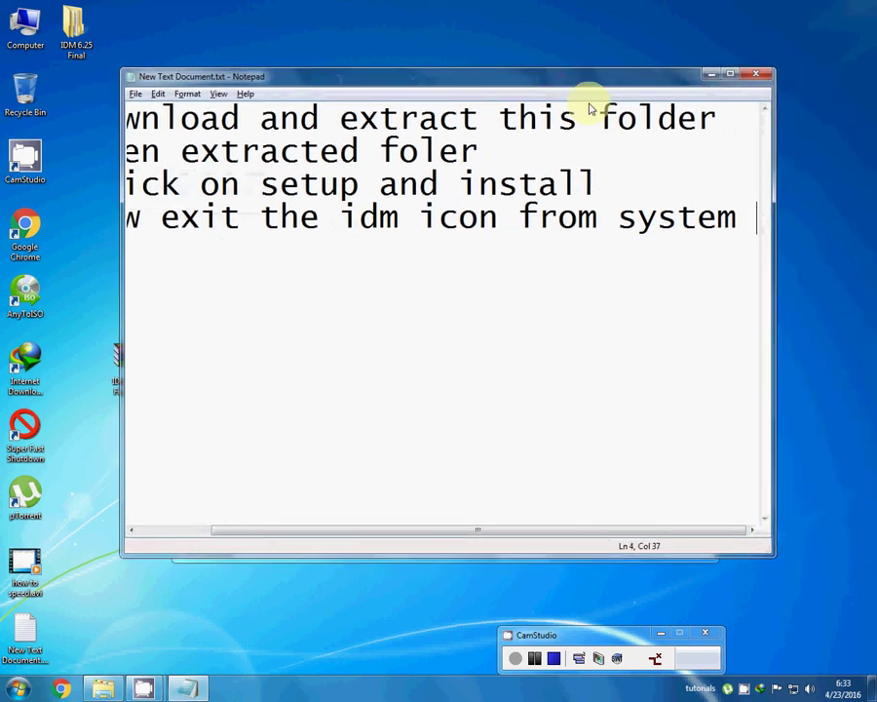
type("tray")
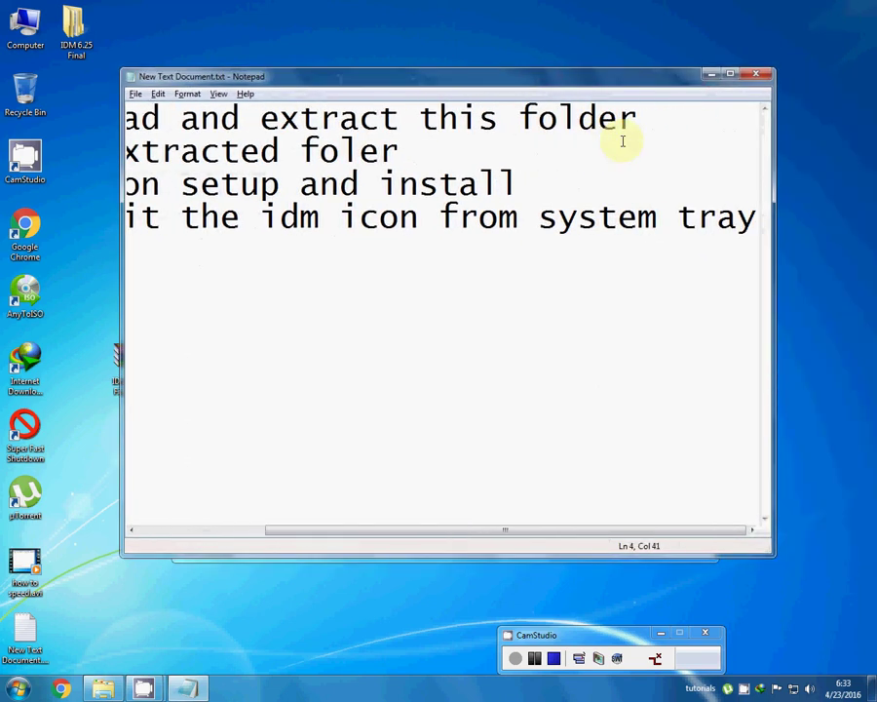
Write "open patch.exe and click on patch" as instruction 5, checking the file name in the extracted IDM 6.25 Final folder.
key("Return")
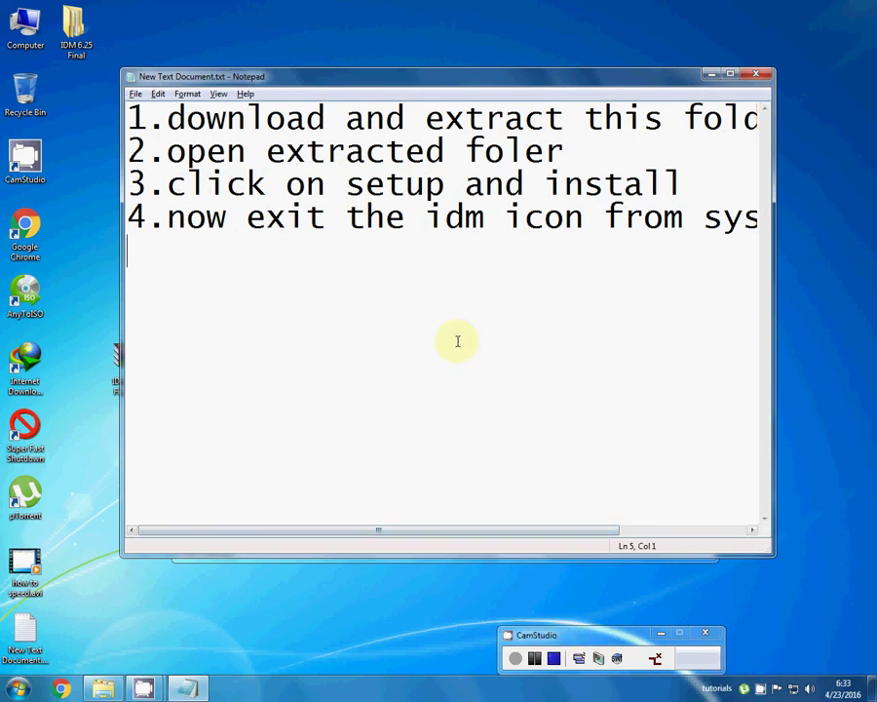
type("5")
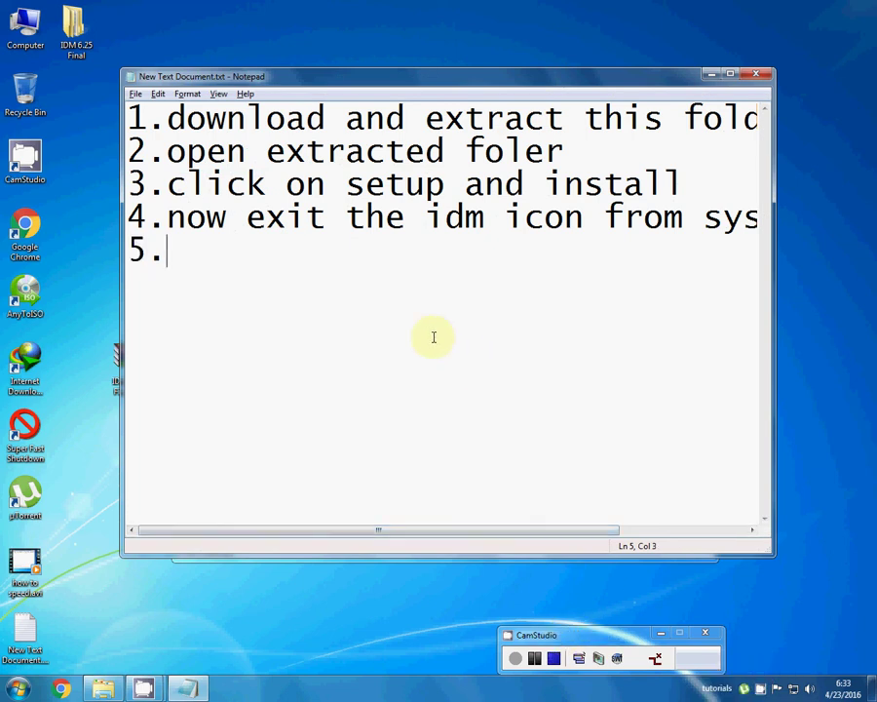
type(".open")
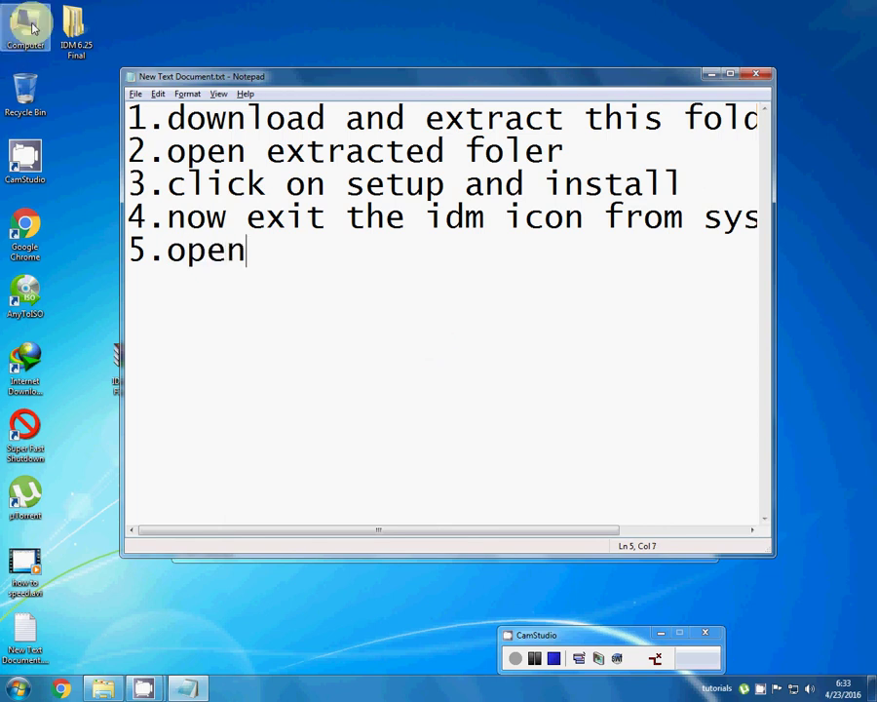
double_click(74, 29)
double_click(385, 253)
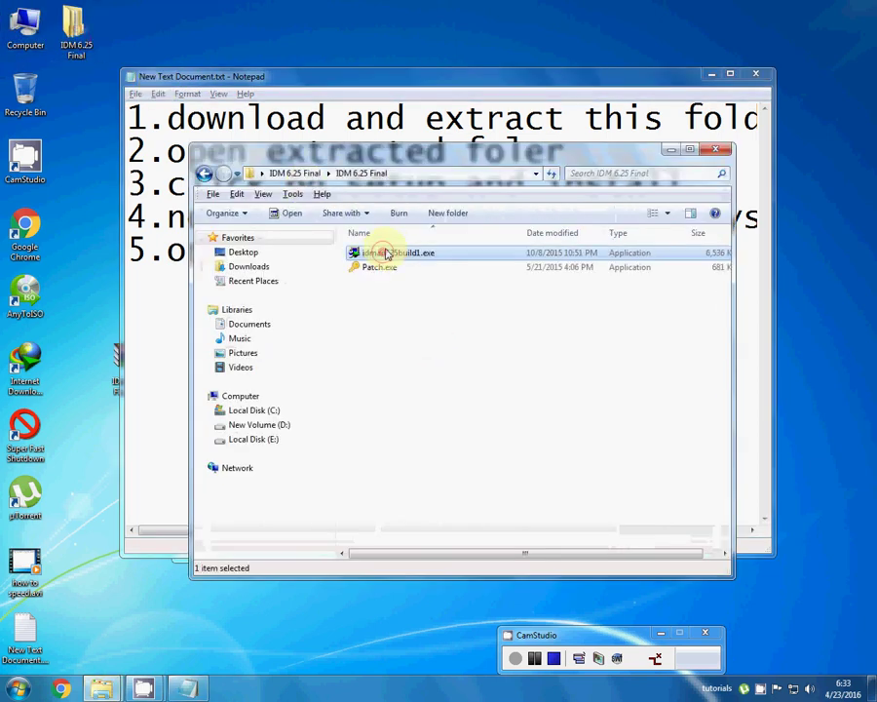
left_click(176, 307)
type("en")
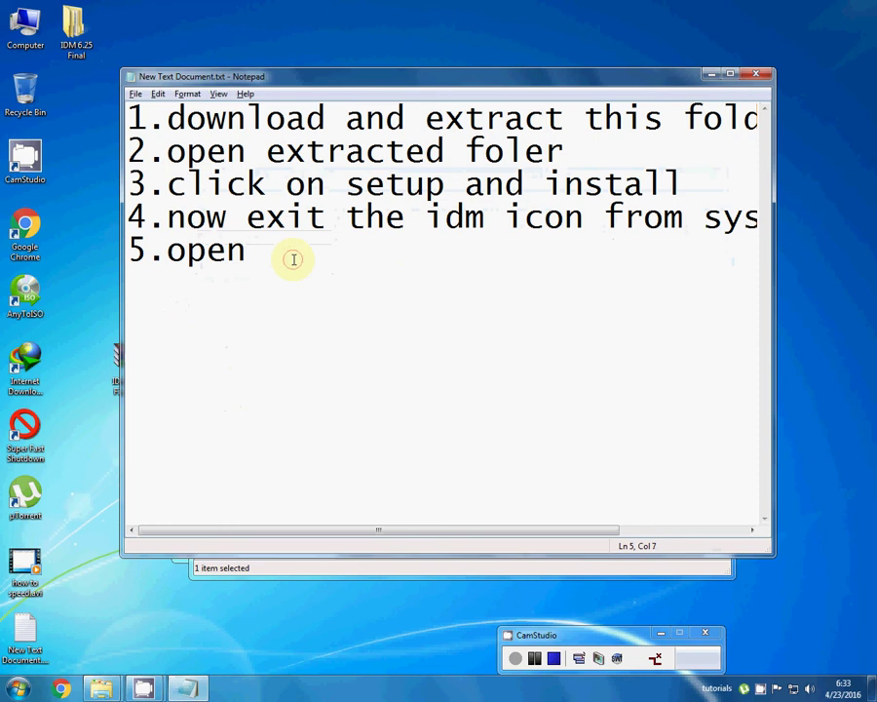
type(" patch.")
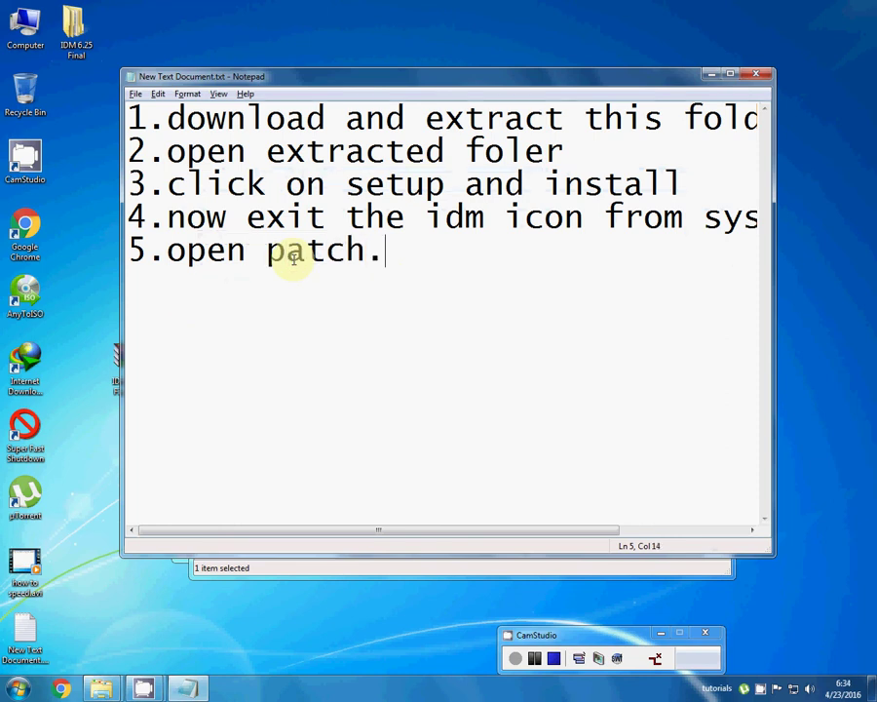
type("exe and c")
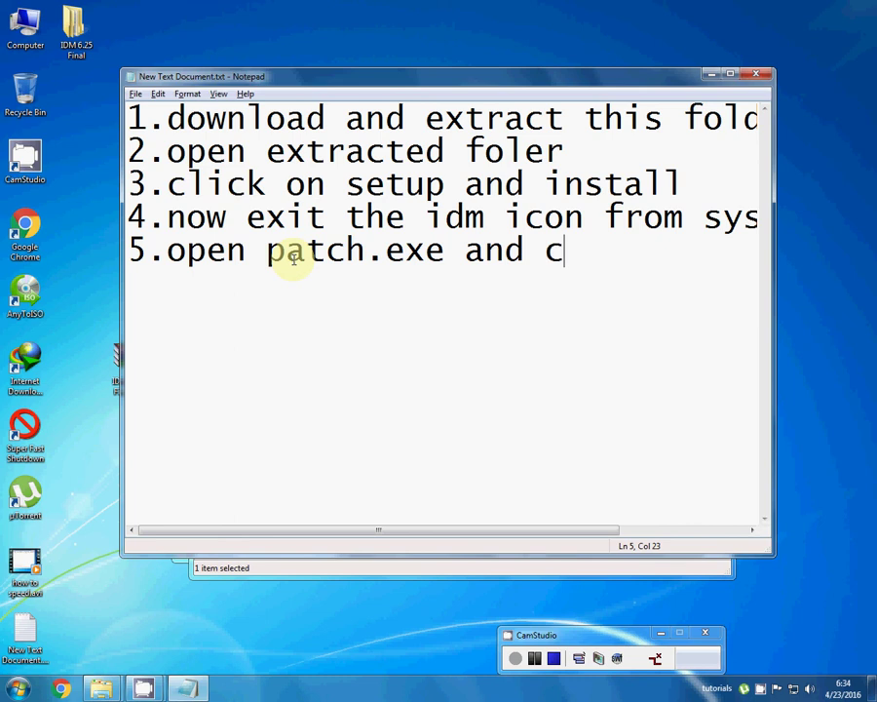
type("lick ")
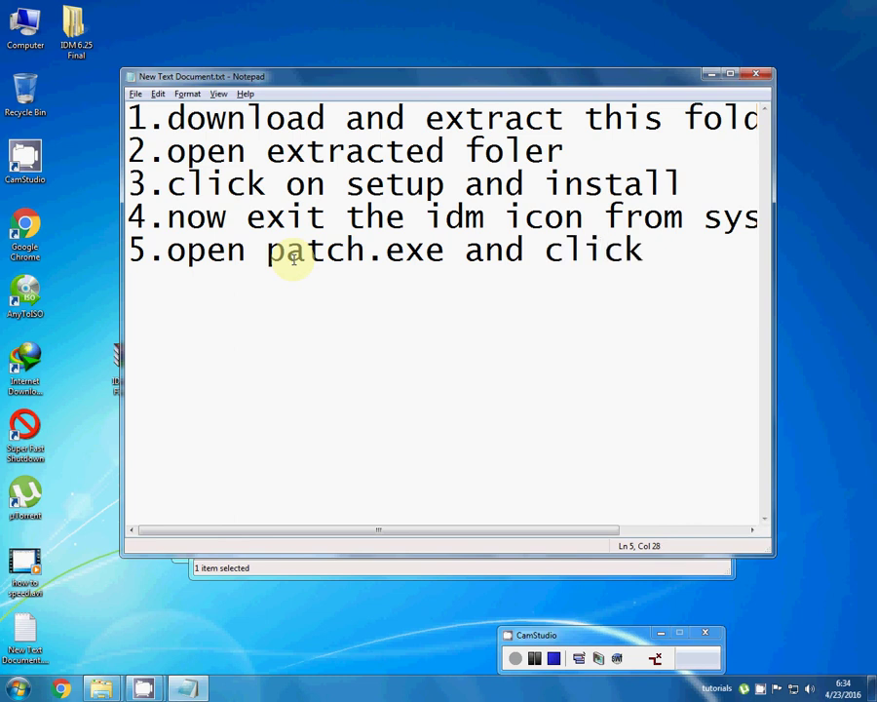
type("on patch")
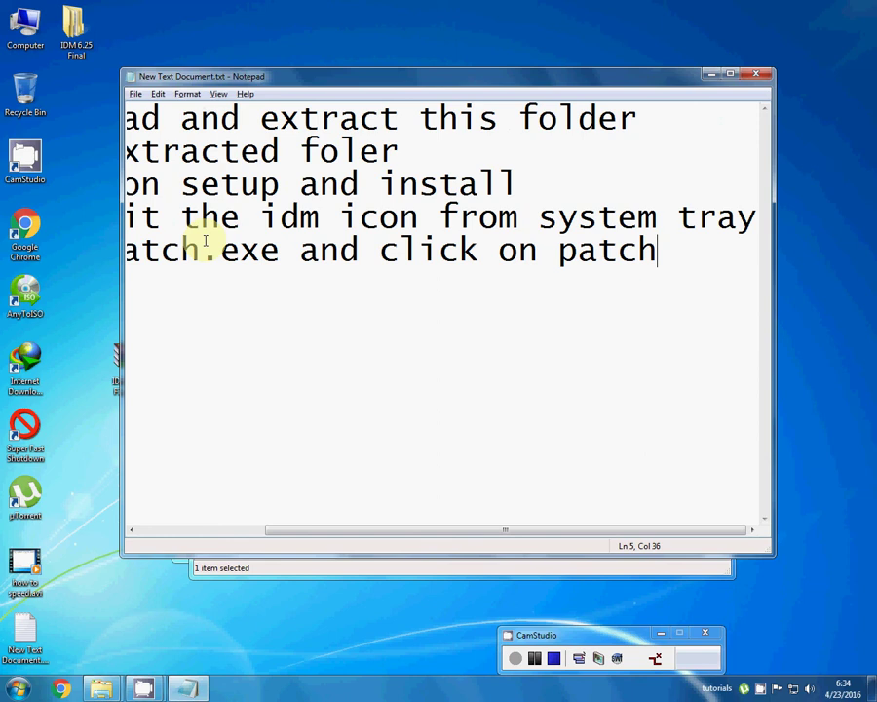
Run Patch.exe from the extracted folder, apply the patch to IDMan.exe, and exit the patcher and the folder window.
left_click(305, 566)
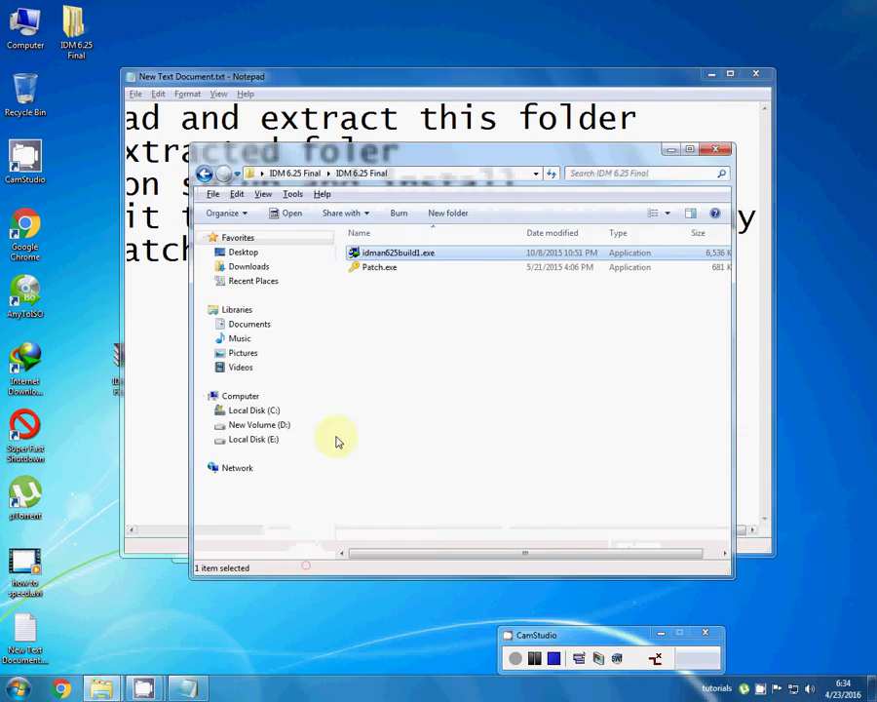
left_click(381, 271)
double_click(381, 271)
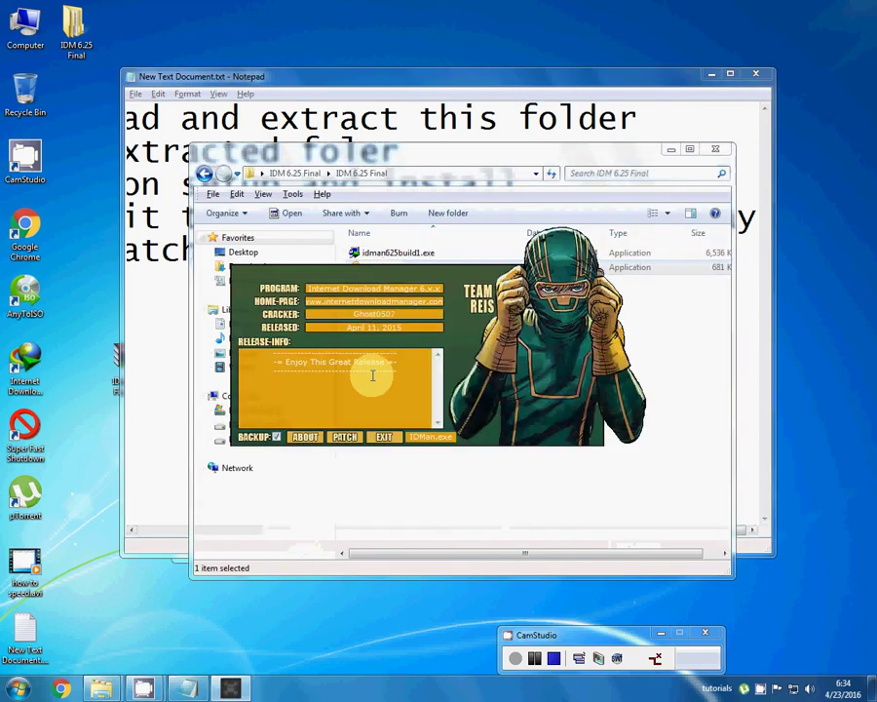
left_click(344, 436)
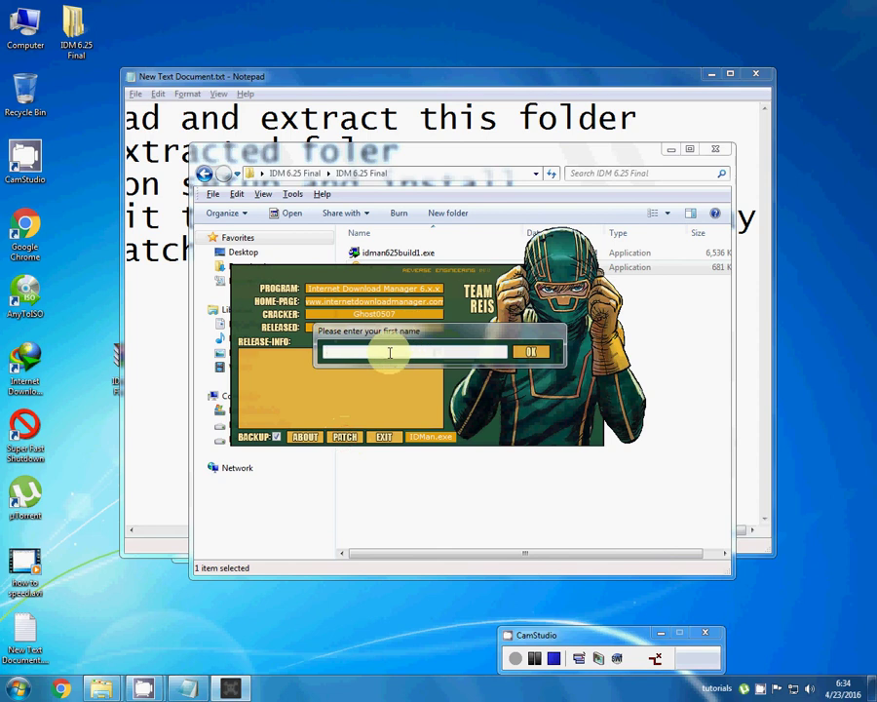
key("Return")
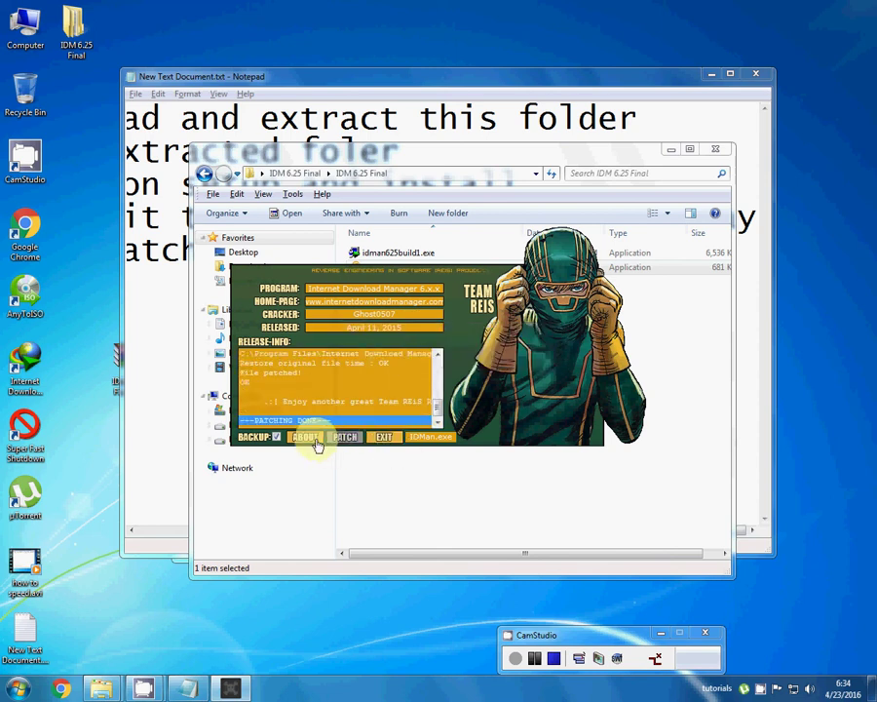
left_click(386, 436)
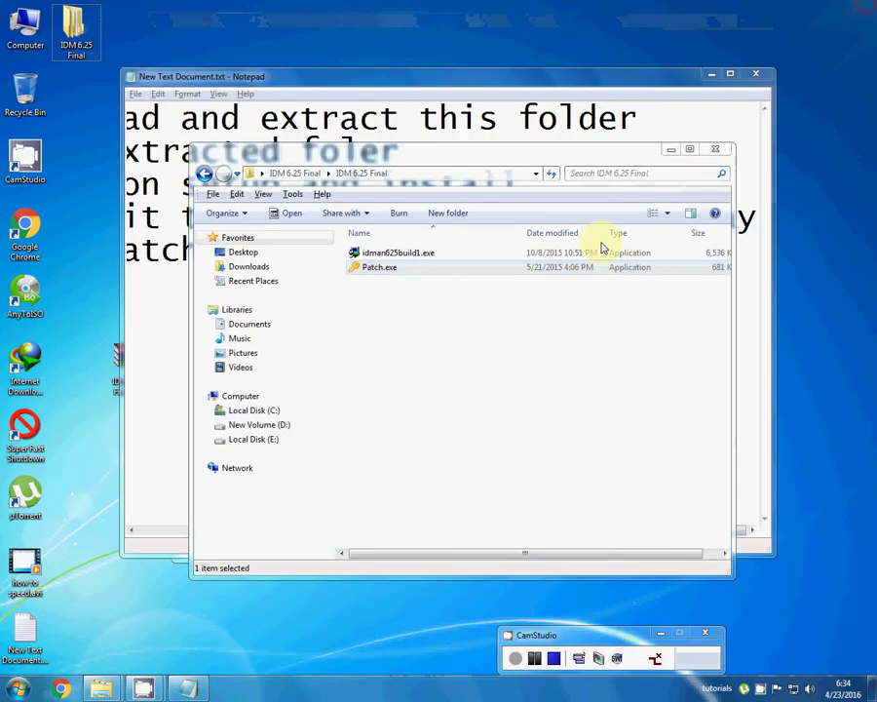
left_click(706, 150)
Return to the Notepad document and start a new line after instruction 5.
left_click(333, 312)
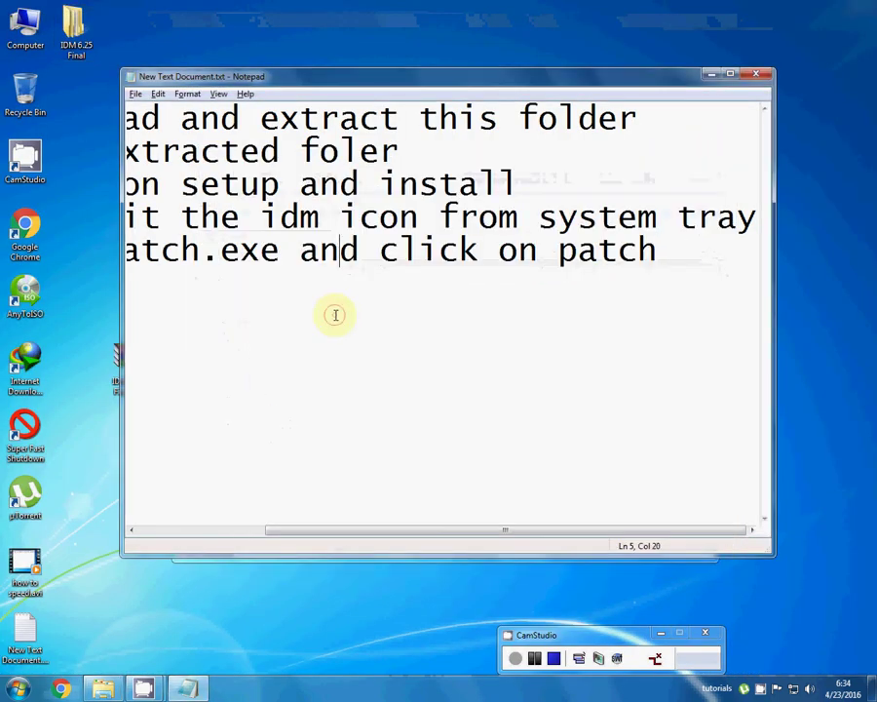
left_click(661, 255)
key("Return")
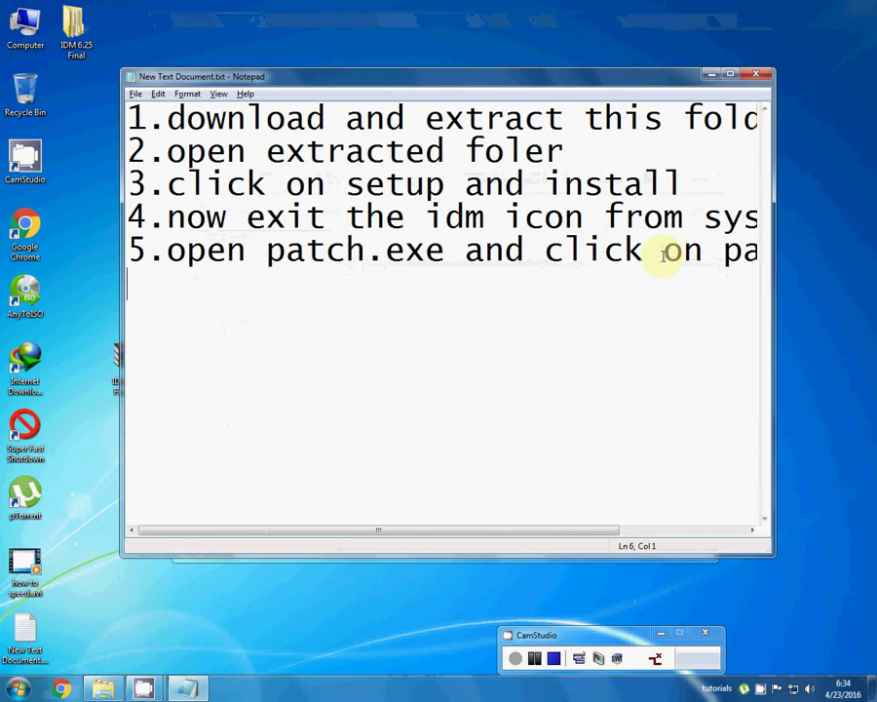
Open Internet Download Manager from the desktop, check its registration options, and return to the Notepad document.
double_click(20, 355)
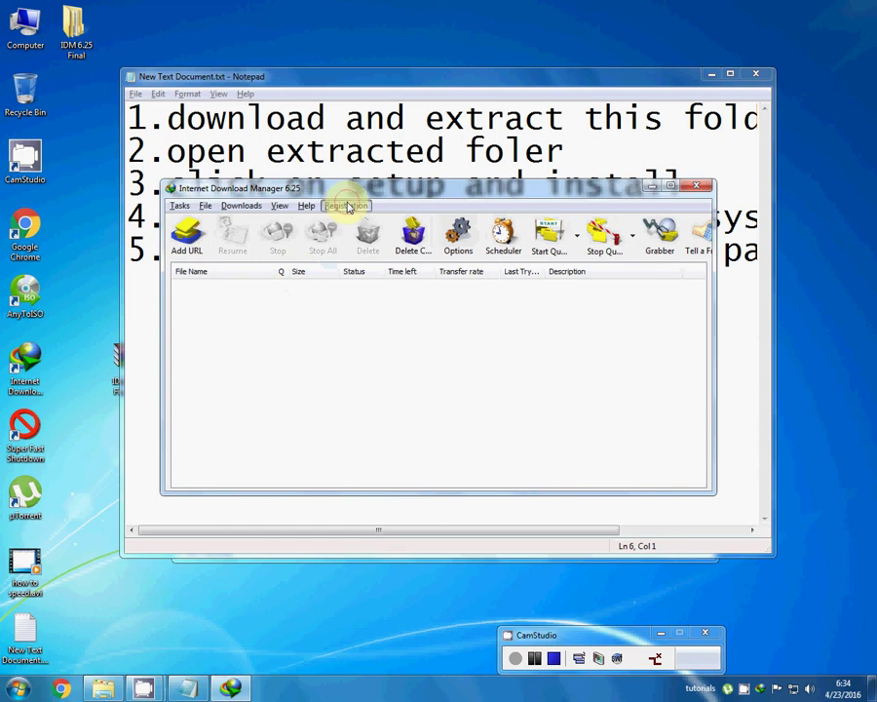
left_click(347, 205)
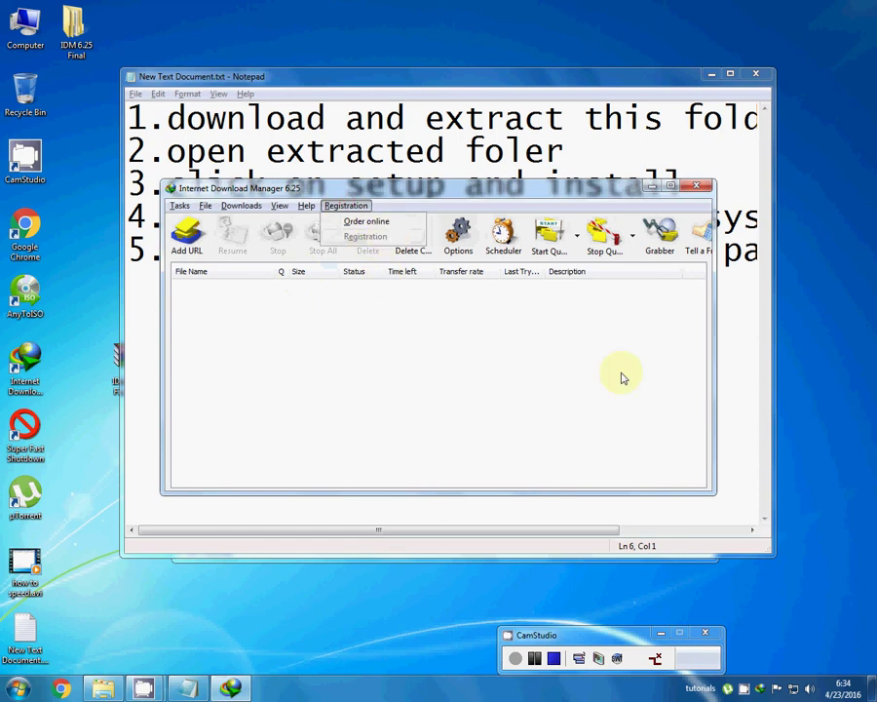
left_click(740, 366)
Write "now enjoy activated idm.." as instruction 6 in the Notepad document.
type("6")
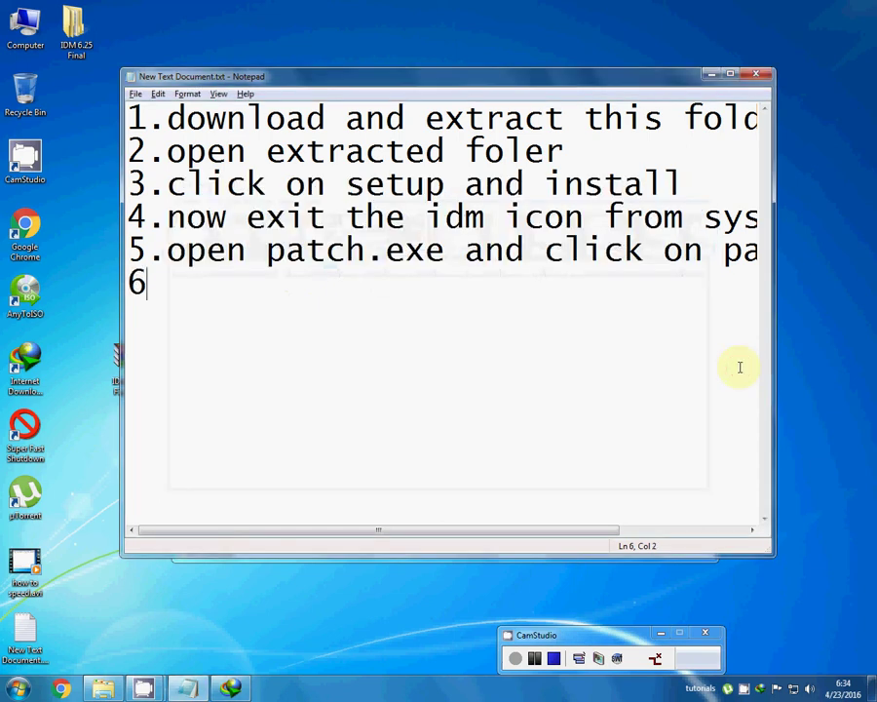
type(".now ")
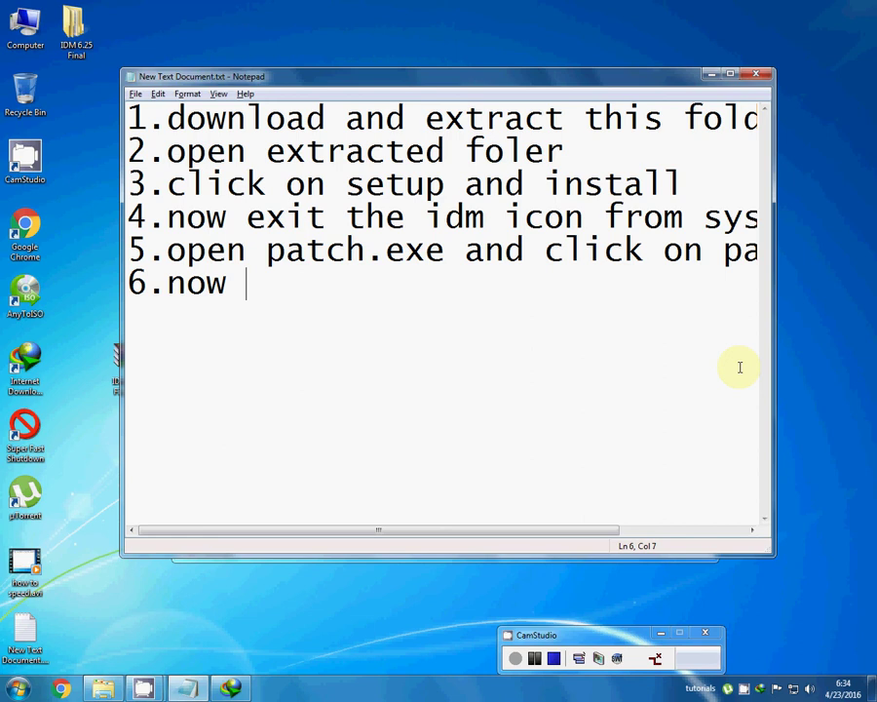
type("enjoy")
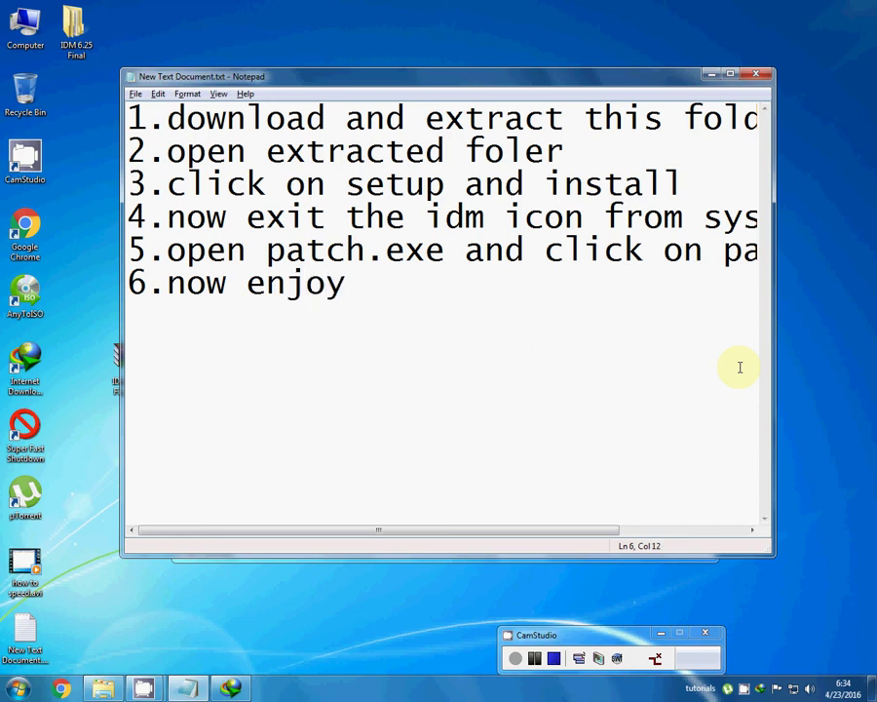
type(" acti")
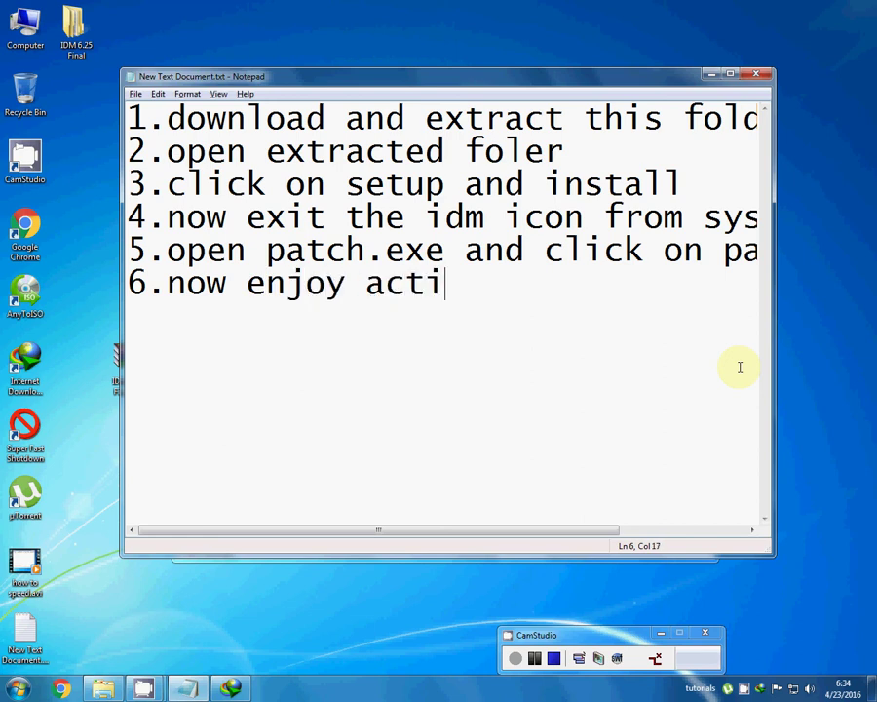
type("vated")
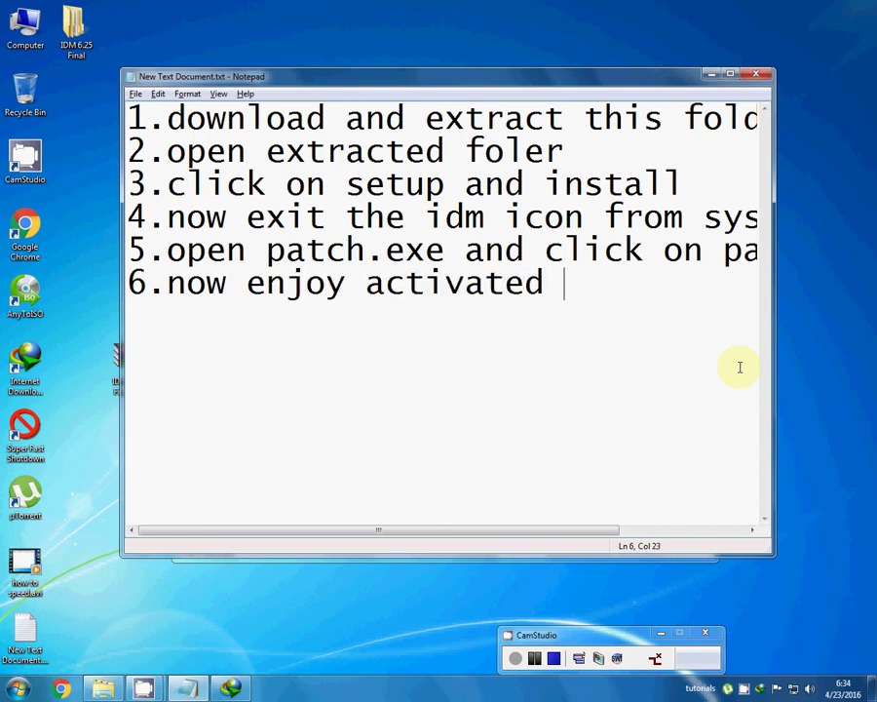
type(" idm..")
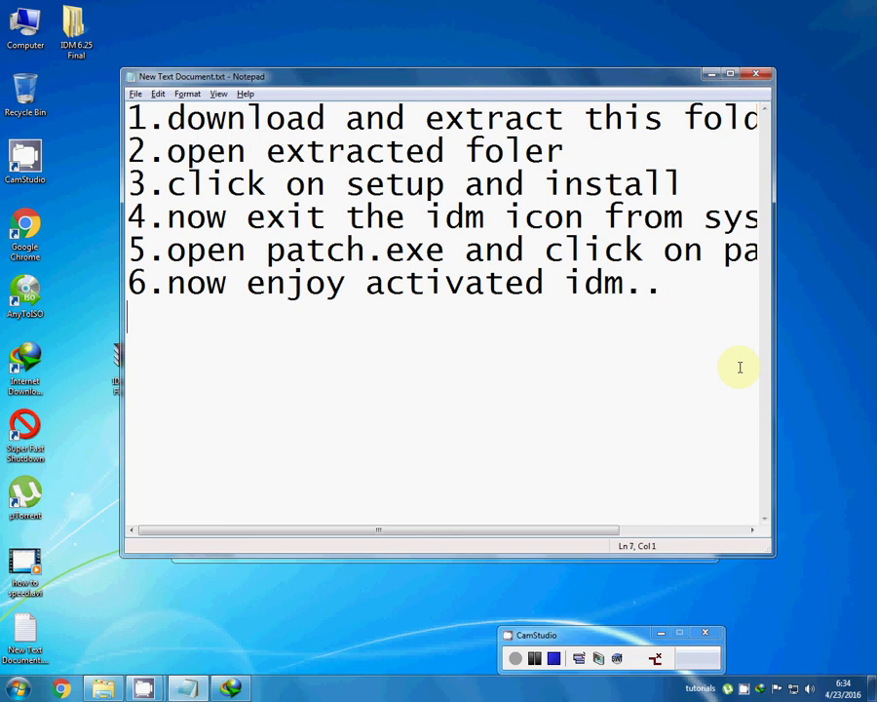
Add the line "follow me on facebook:" below instruction 6 and start a new line under it.
type("fol")
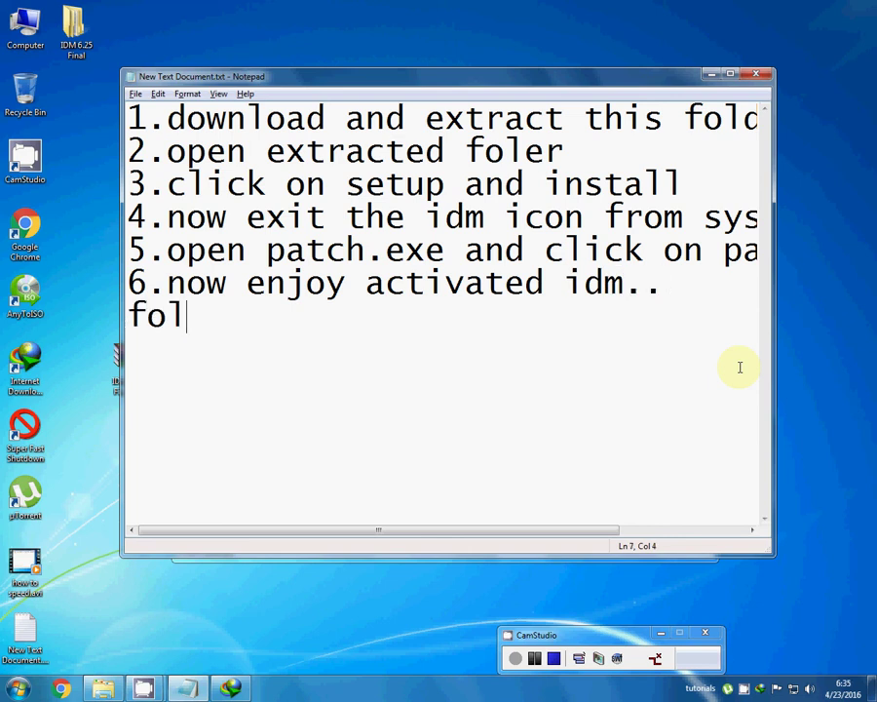
type("low me ")
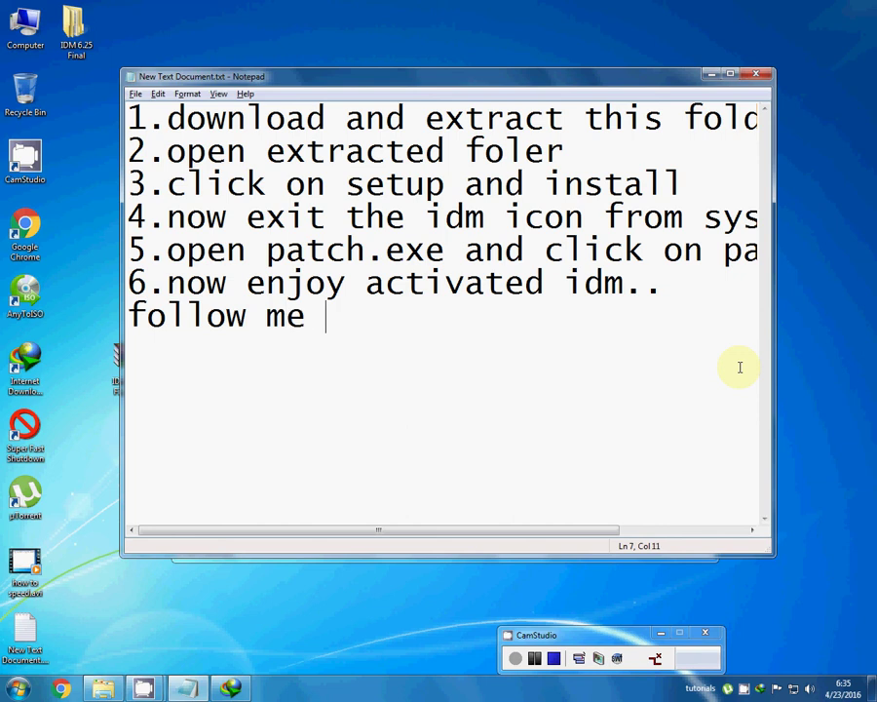
type("on face")
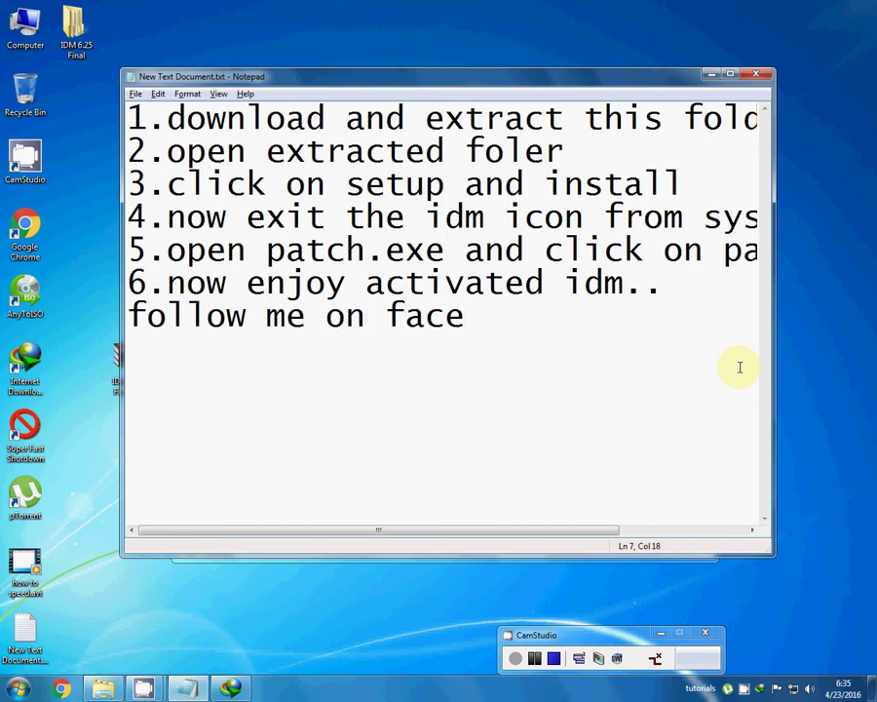
type("book:")
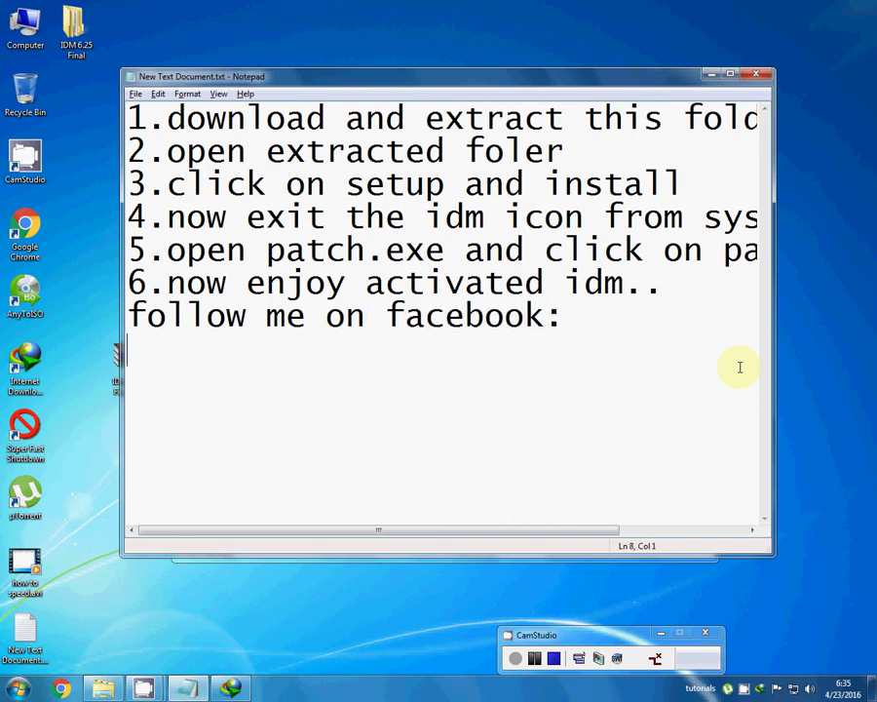
type("htt")
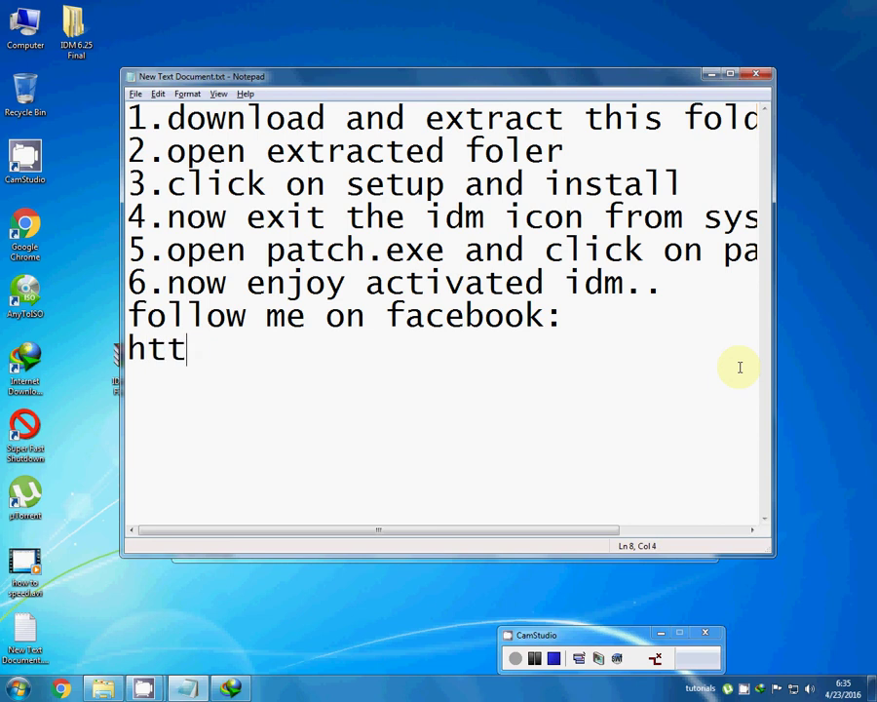
type("p://www.")
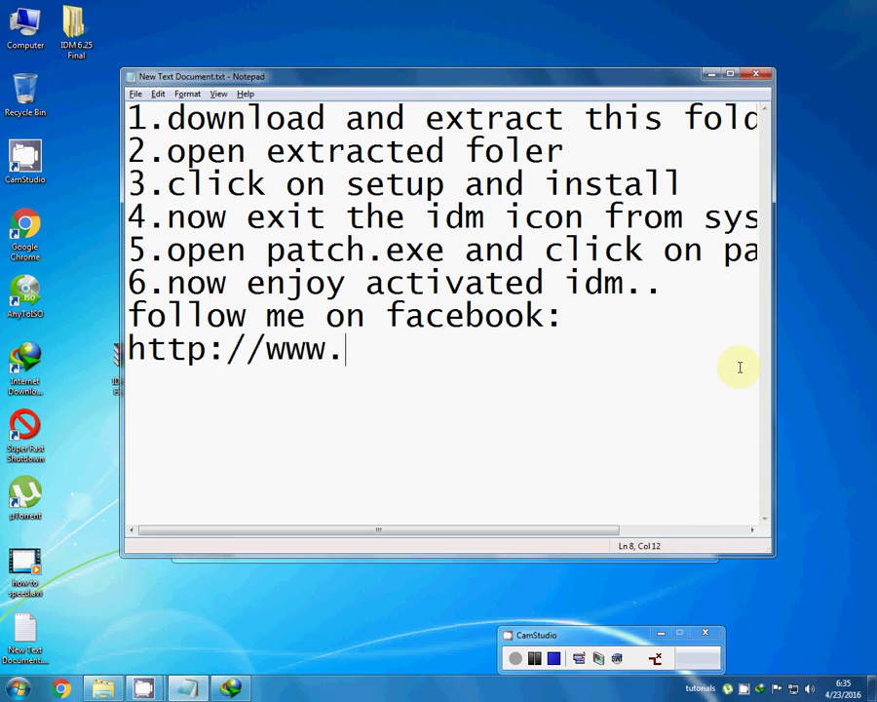
type("face")
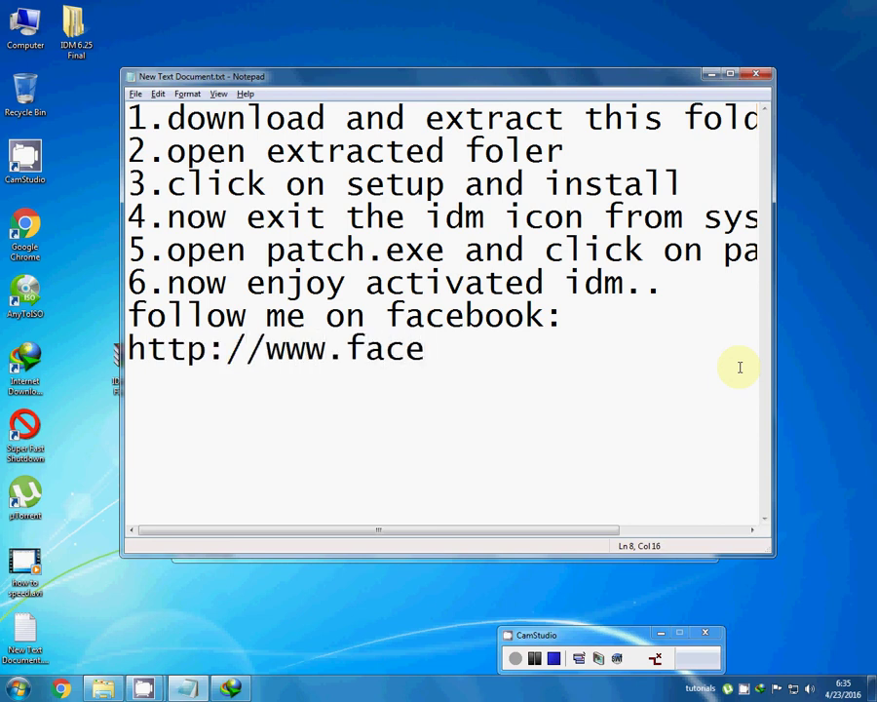
type("book.co")
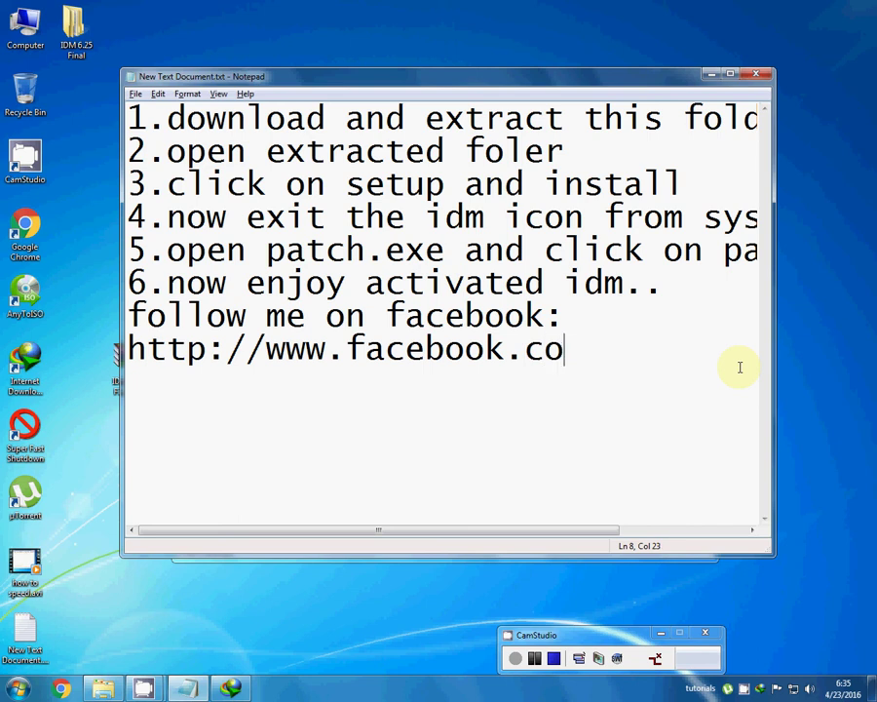
type("m/a")
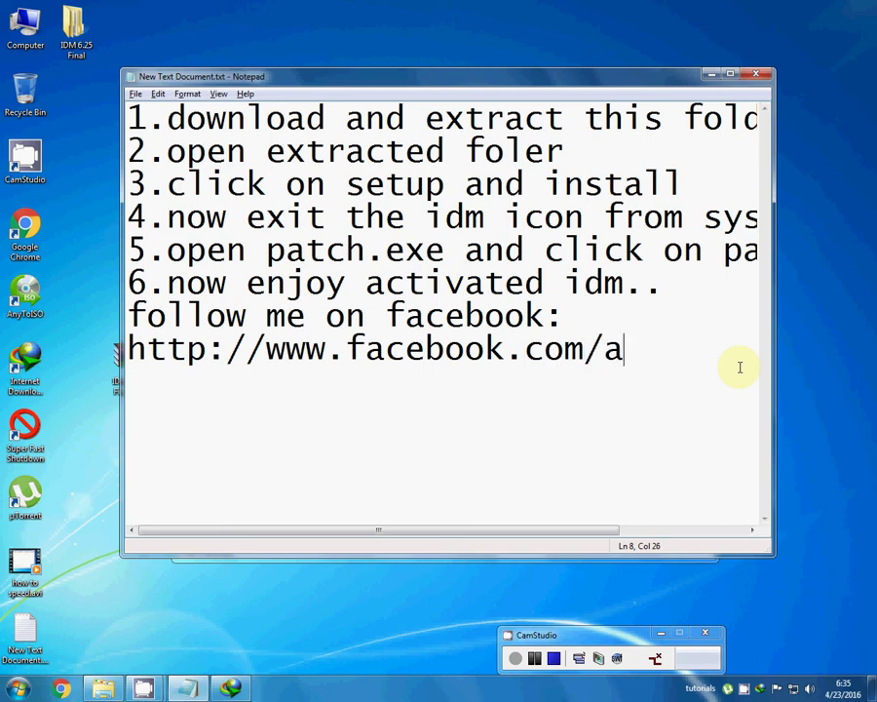
type("buhurai")
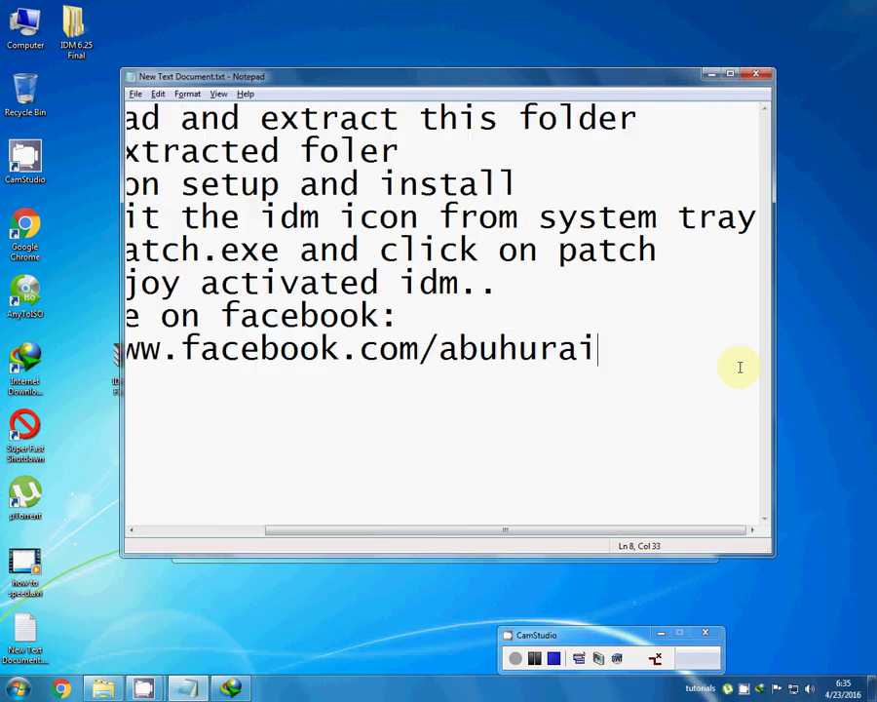
type("ra.rama")
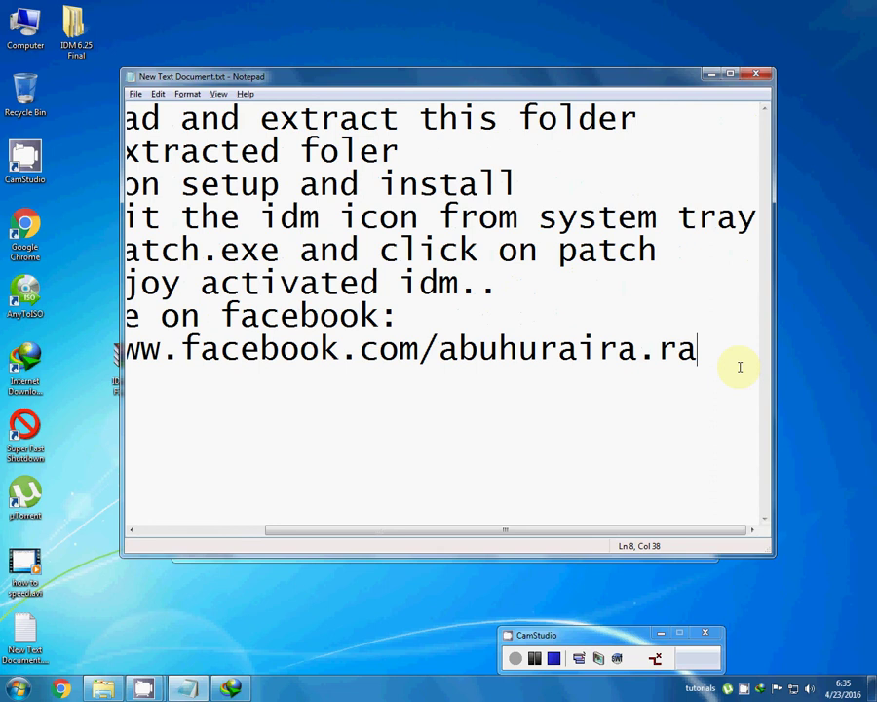